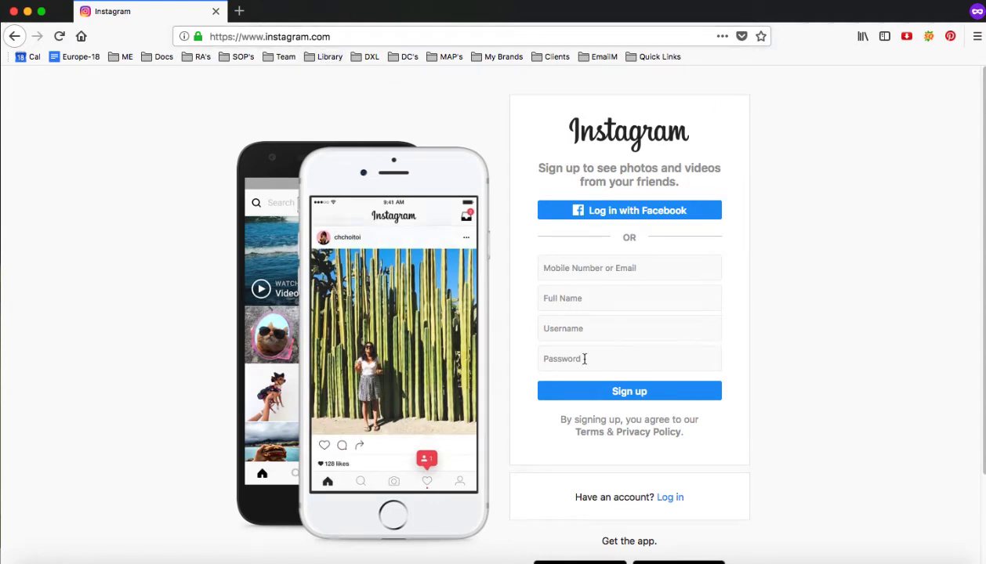
# Log in to Instagram with the existing account instead of signing up
pyautogui.click(669, 498)
pyautogui.click(559, 221)
pyautogui.click(576, 268)
pyautogui.click(617, 281)
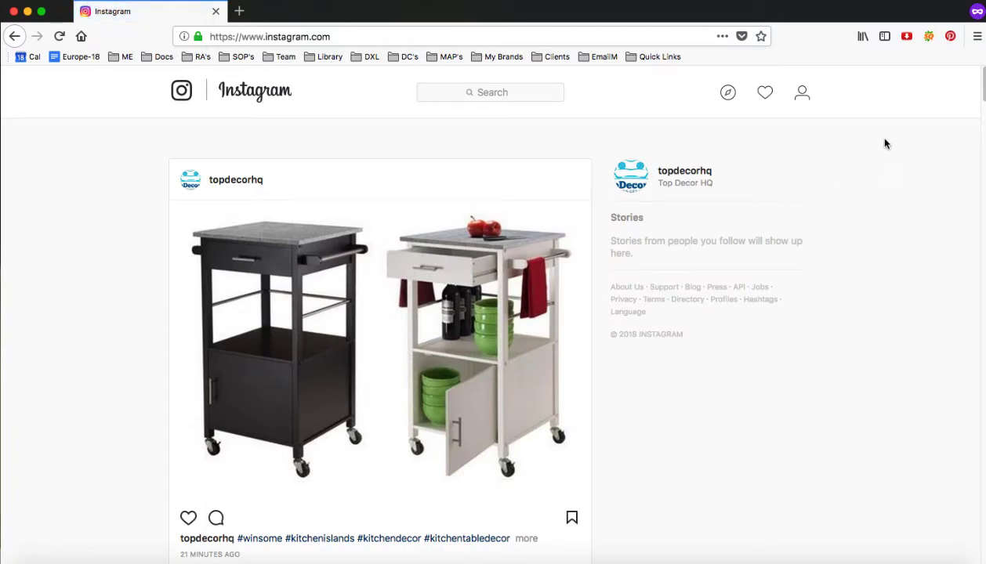
# Show the browser's Developer Toolbar and open the Developer Tools window for the Instagram page
pyautogui.click(975, 38)
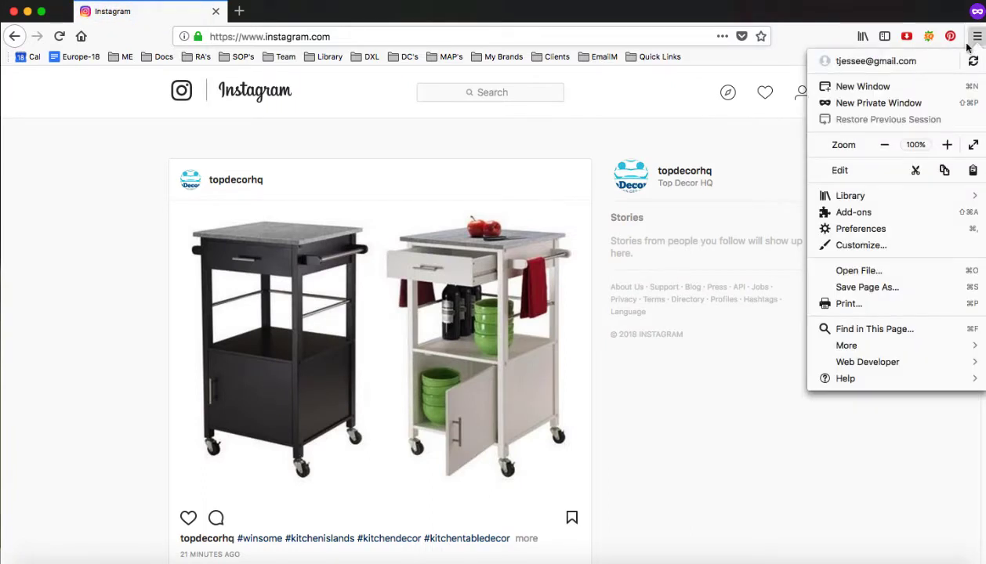
pyautogui.click(852, 364)
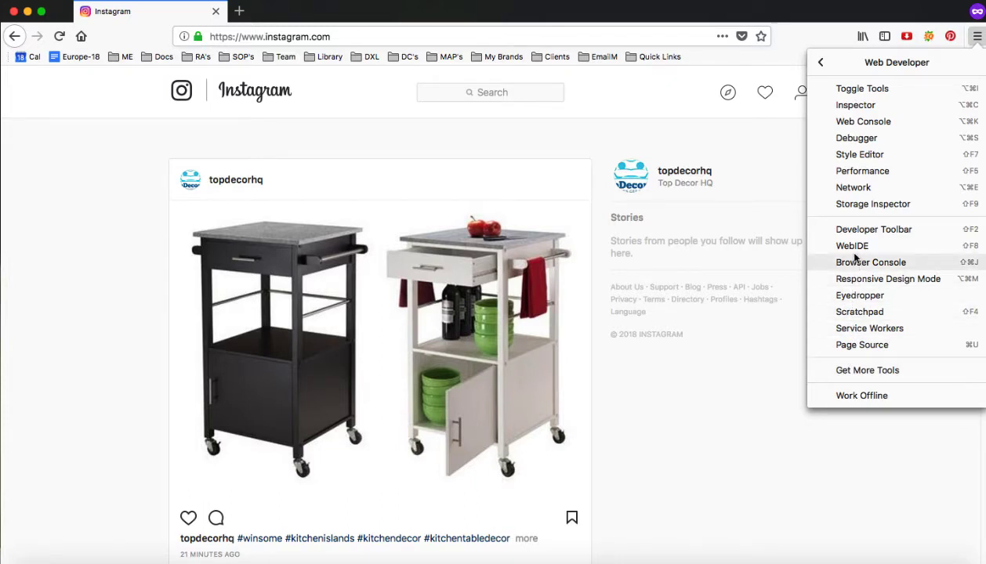
pyautogui.click(859, 230)
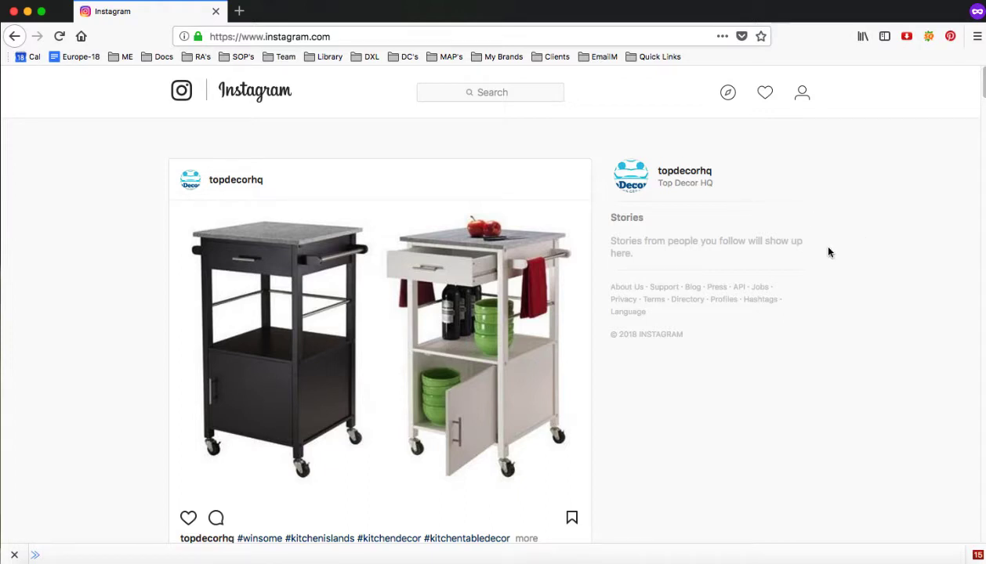
pyautogui.click(978, 555)
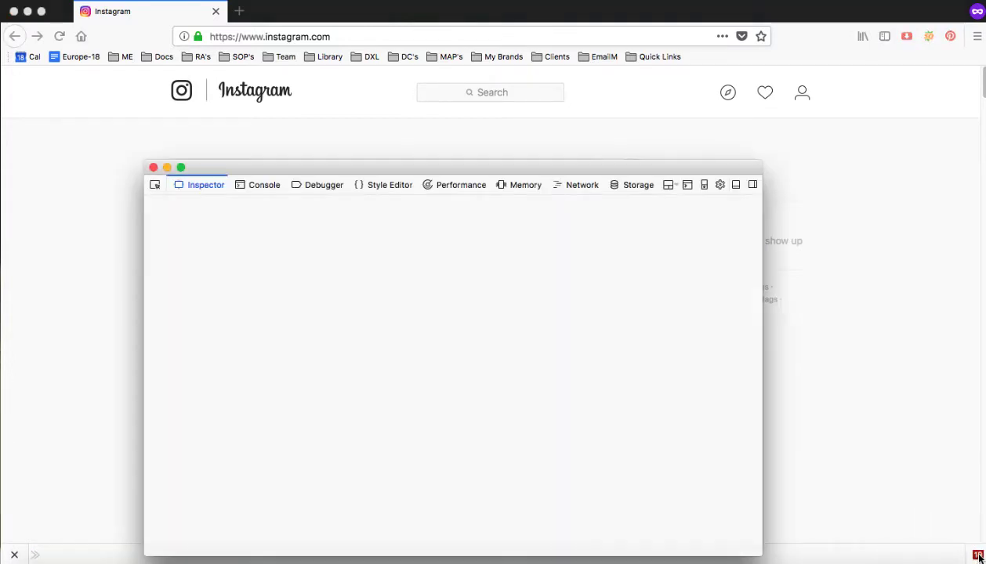
# Reposition and widen the Developer Tools window, and turn on Responsive Design Mode for the Instagram page
pyautogui.moveTo(477, 173); pyautogui.dragTo(412, 362)
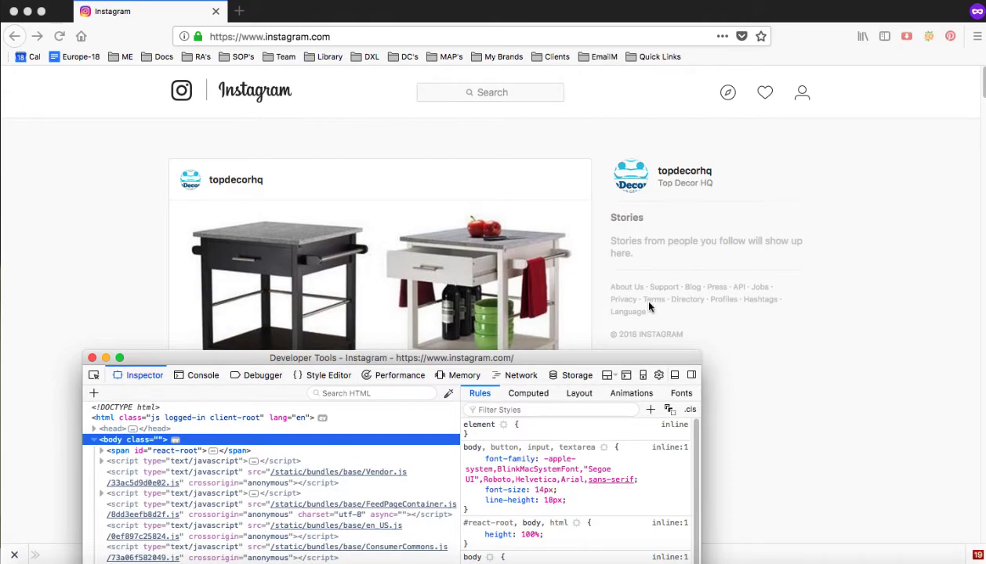
pyautogui.moveTo(665, 361); pyautogui.dragTo(641, 333)
pyautogui.moveTo(502, 333); pyautogui.dragTo(499, 278)
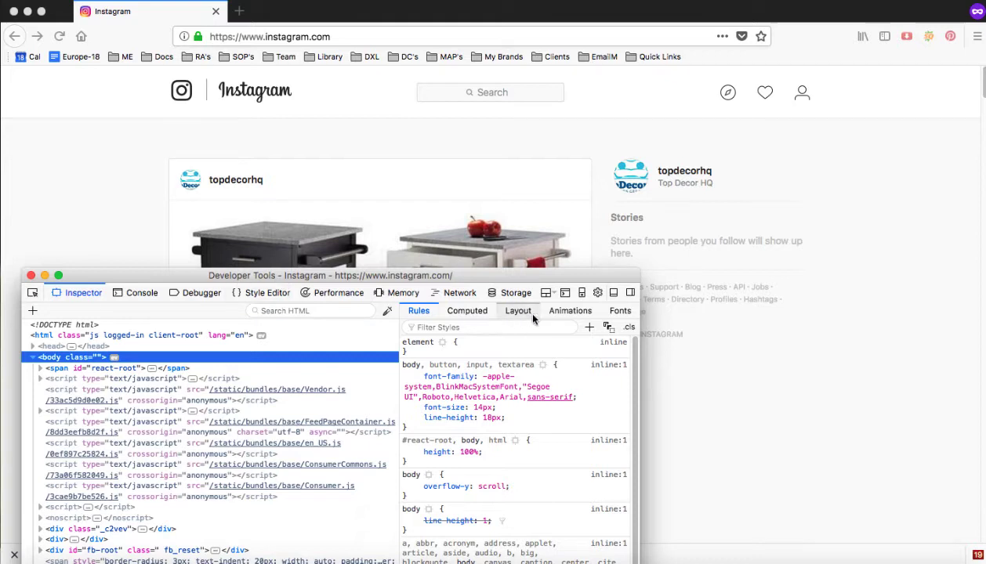
pyautogui.moveTo(641, 348); pyautogui.dragTo(666, 347)
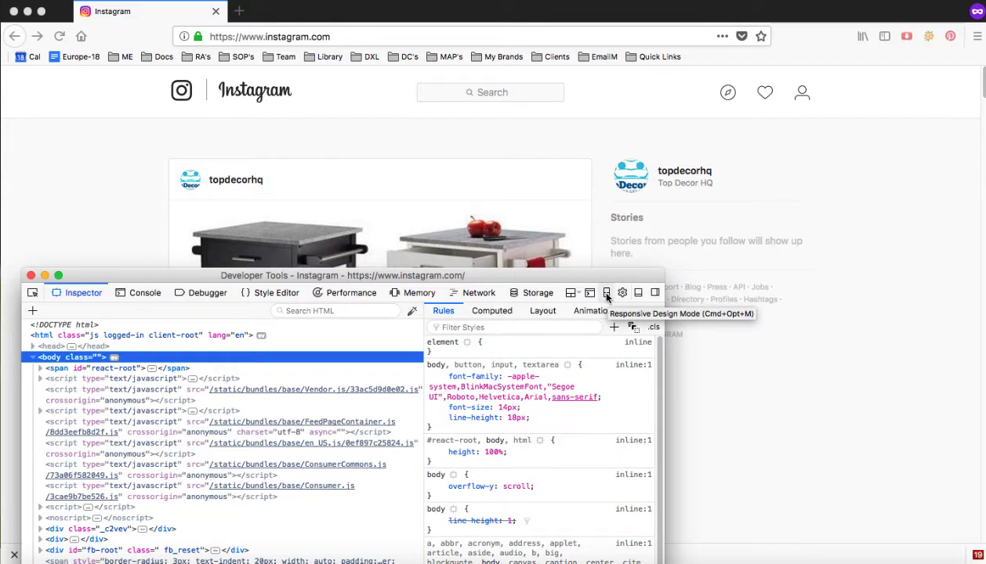
pyautogui.click(606, 295)
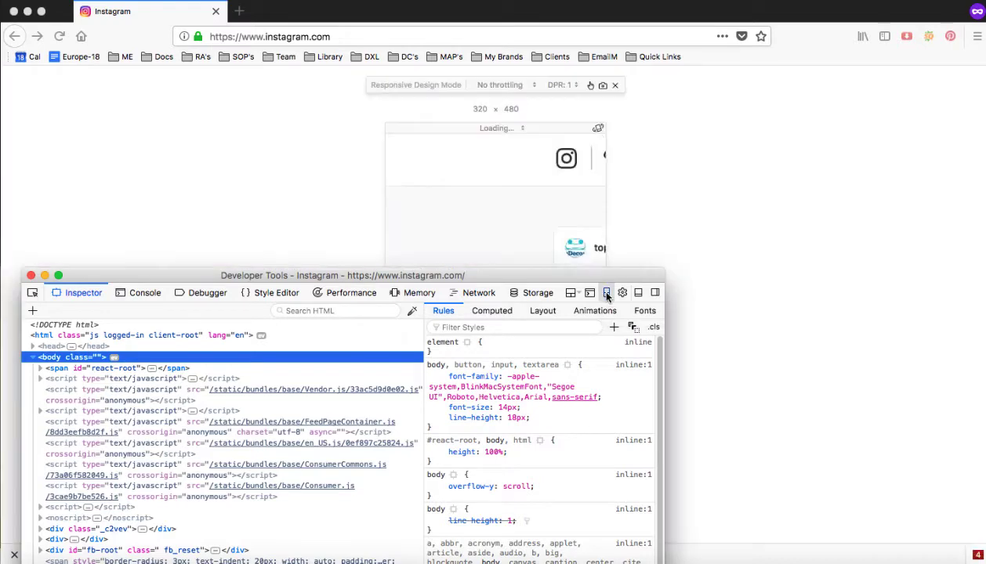
# Clear the Developer Tools window away from the mobile preview and open the account's own profile page
pyautogui.moveTo(525, 270); pyautogui.dragTo(520, 427)
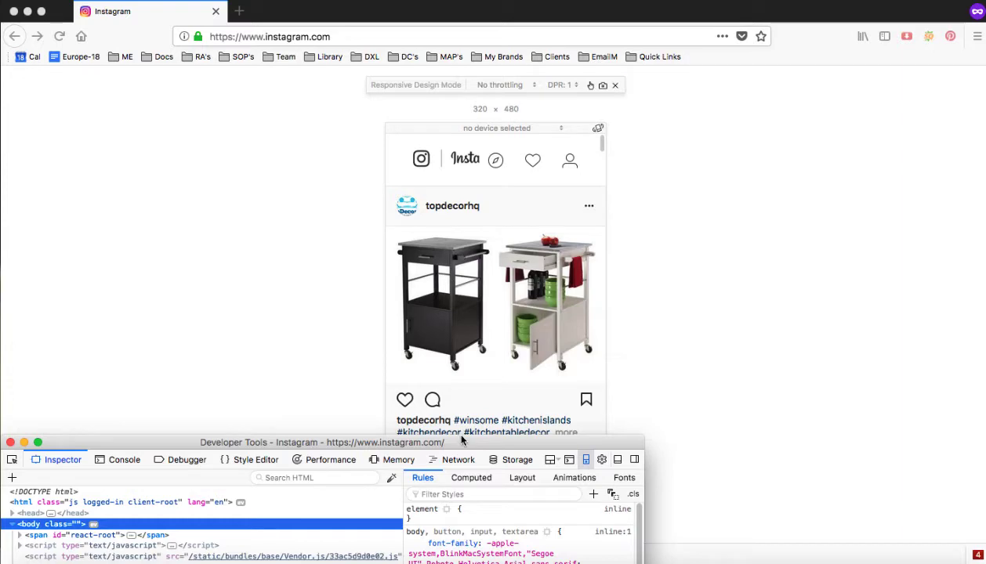
pyautogui.moveTo(462, 441); pyautogui.dragTo(456, 531)
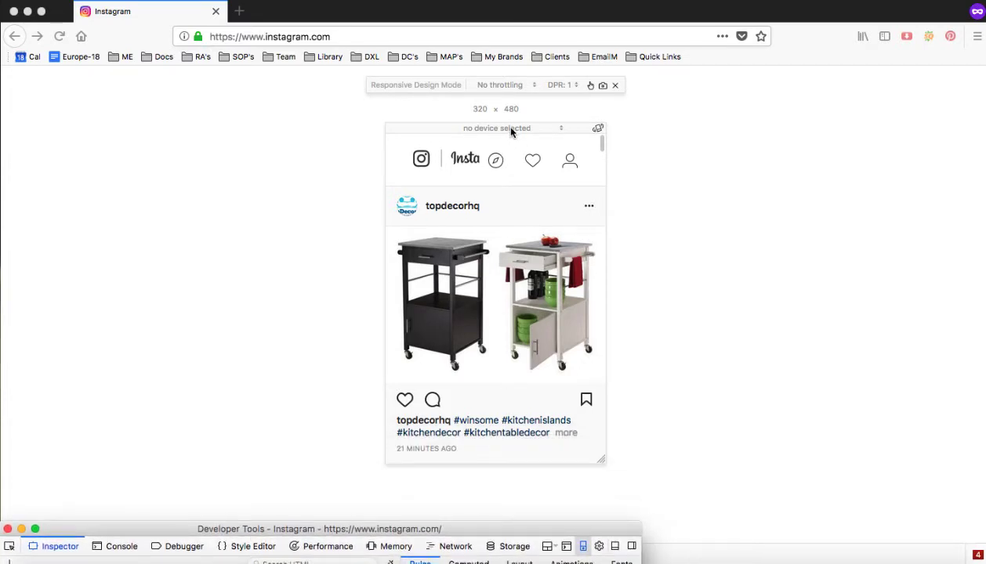
pyautogui.click(355, 139)
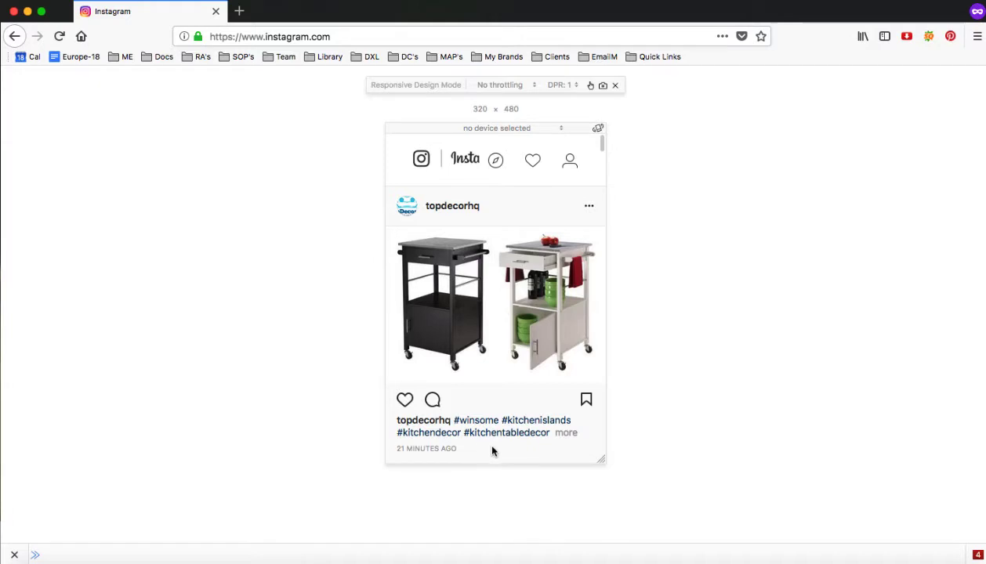
pyautogui.click(570, 161)
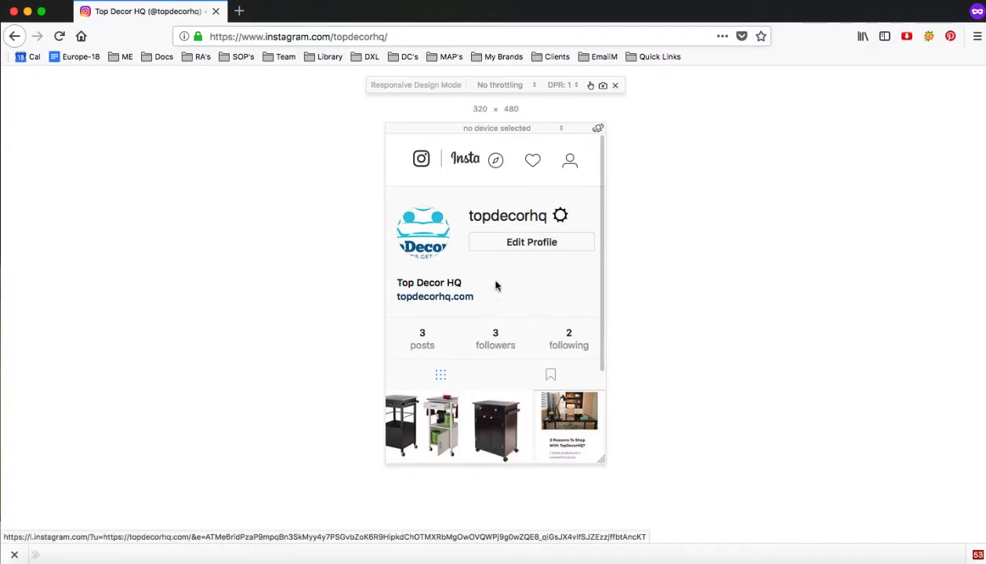
# Add Apple iPhone 7, Apple iPhone 7 Plus and a 320 x 480 Custom Device to the responsive preview's device list
pyautogui.click(499, 128)
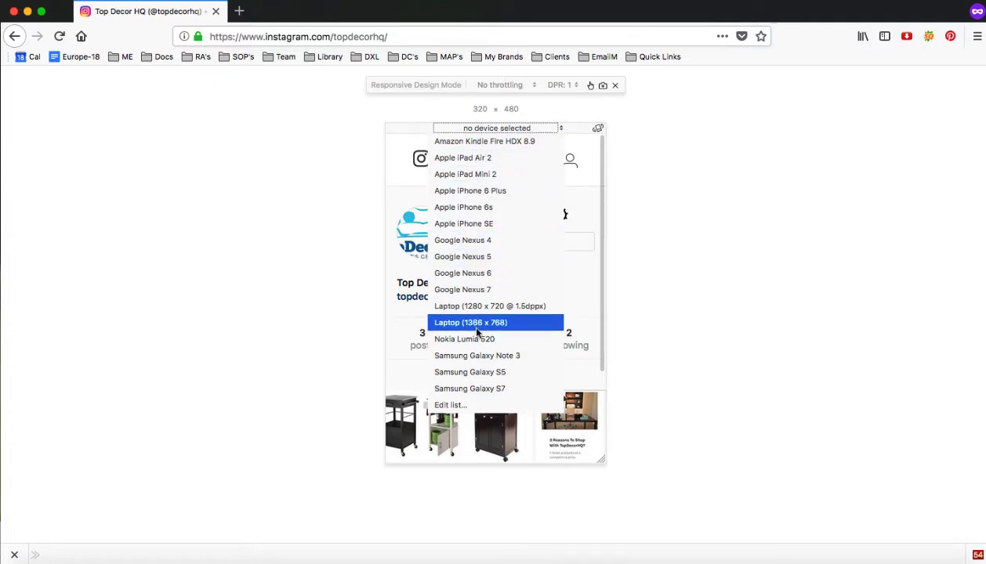
pyautogui.click(452, 408)
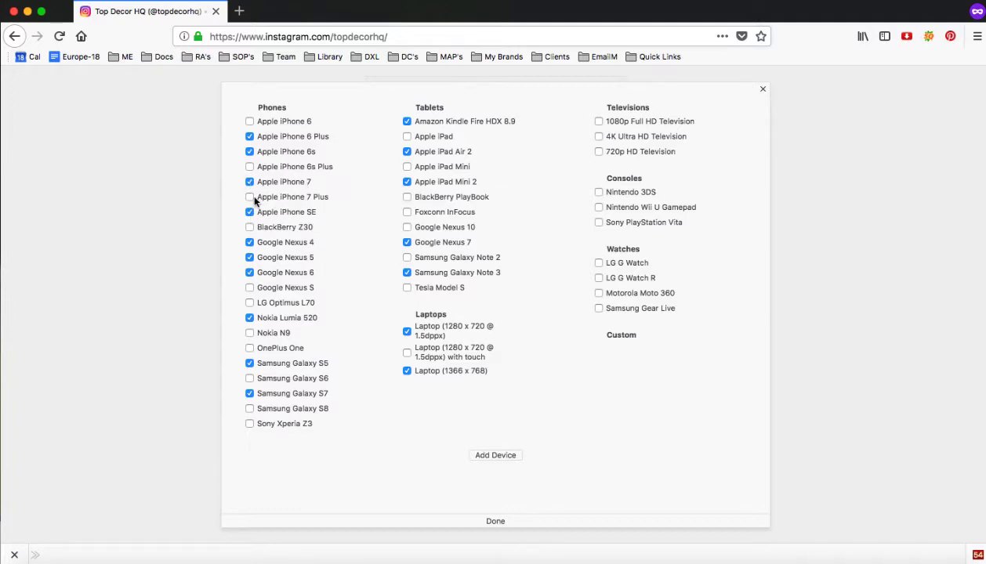
pyautogui.click(250, 198)
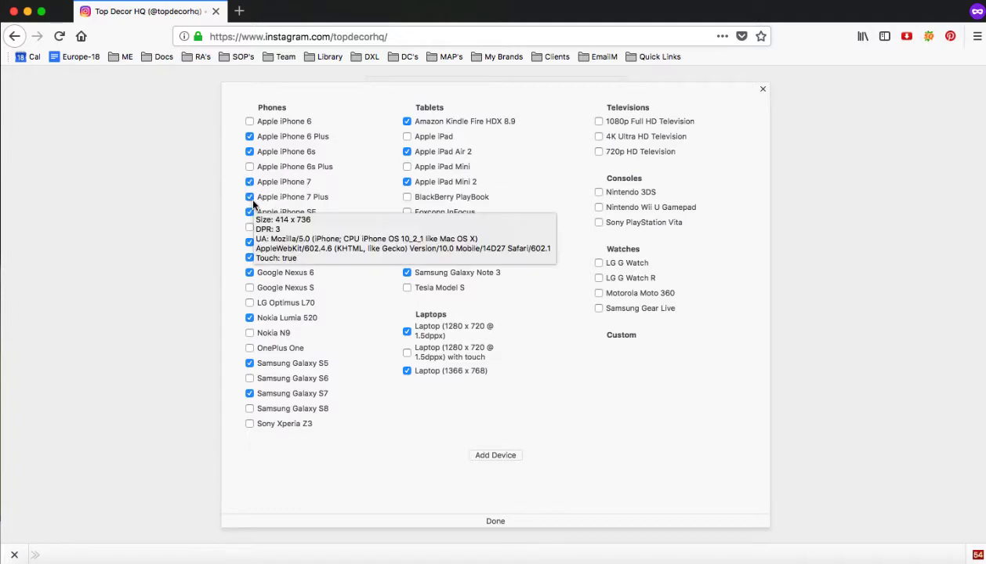
pyautogui.click(495, 455)
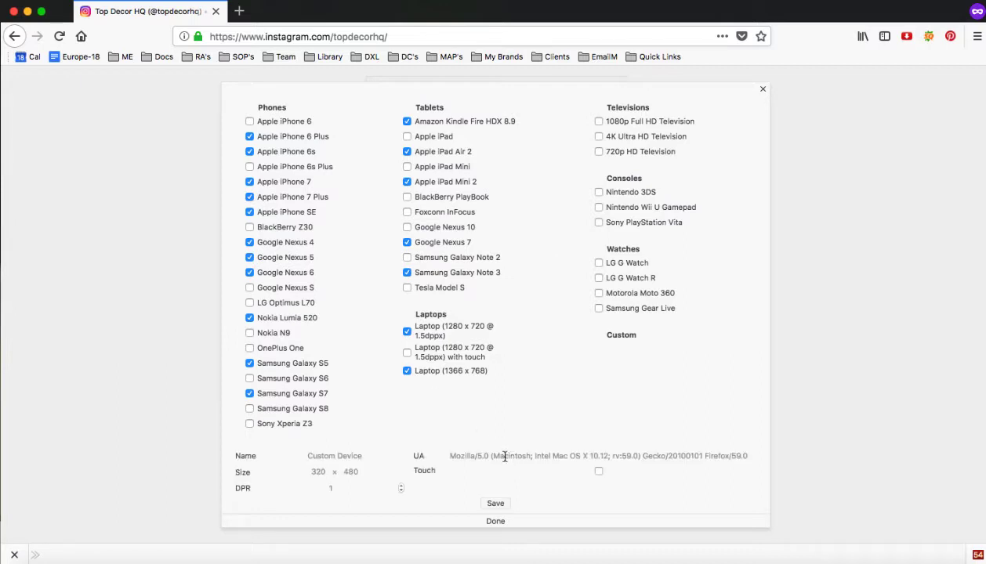
pyautogui.click(495, 503)
pyautogui.click(496, 523)
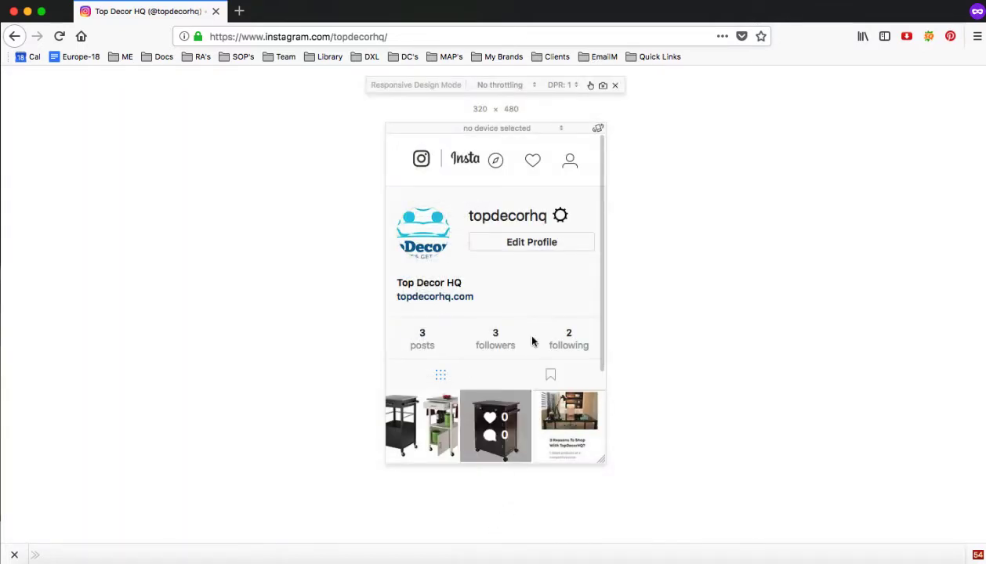
# Set the responsive preview's device to Samsung Galaxy S7
pyautogui.click(494, 129)
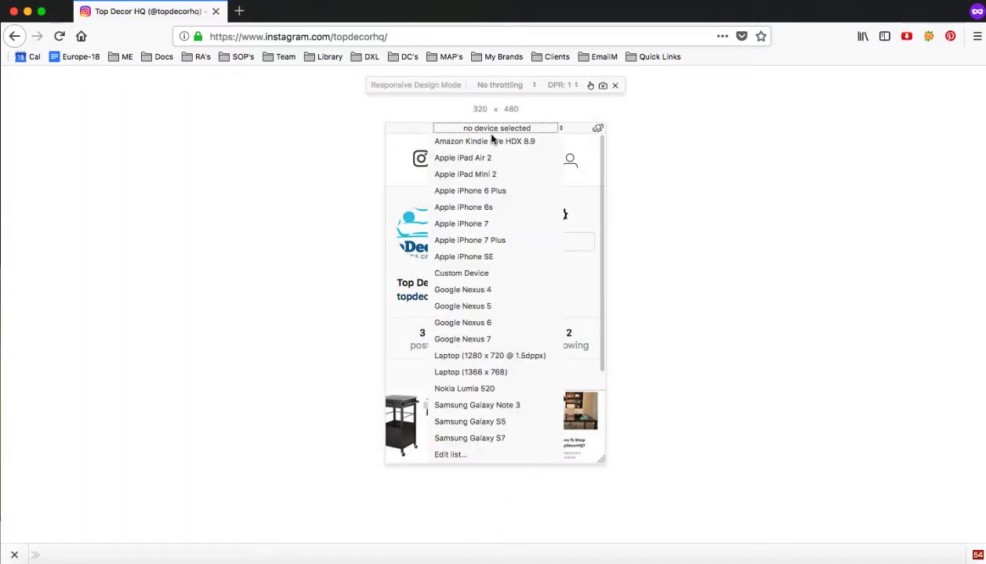
pyautogui.click(483, 442)
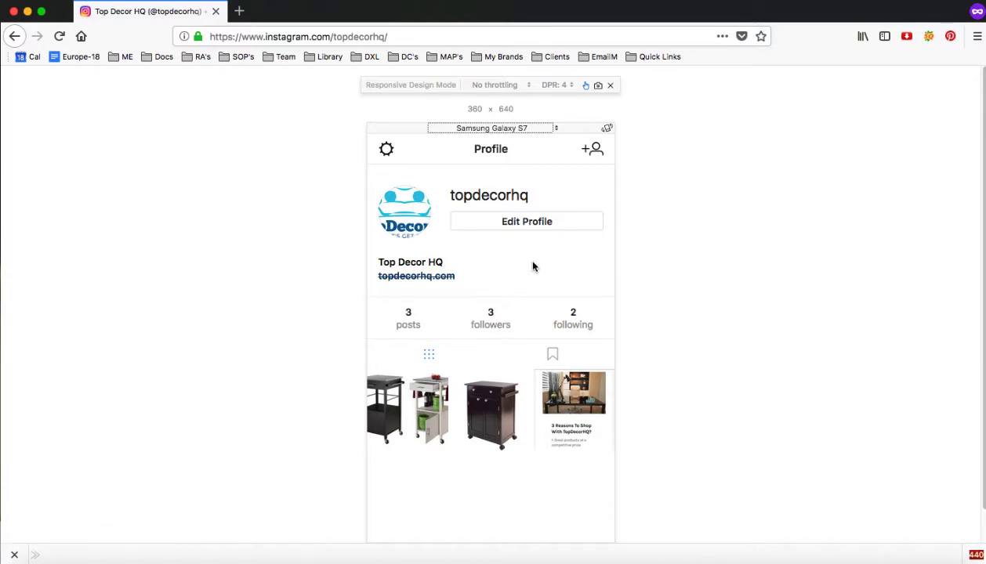
pyautogui.click(415, 207)
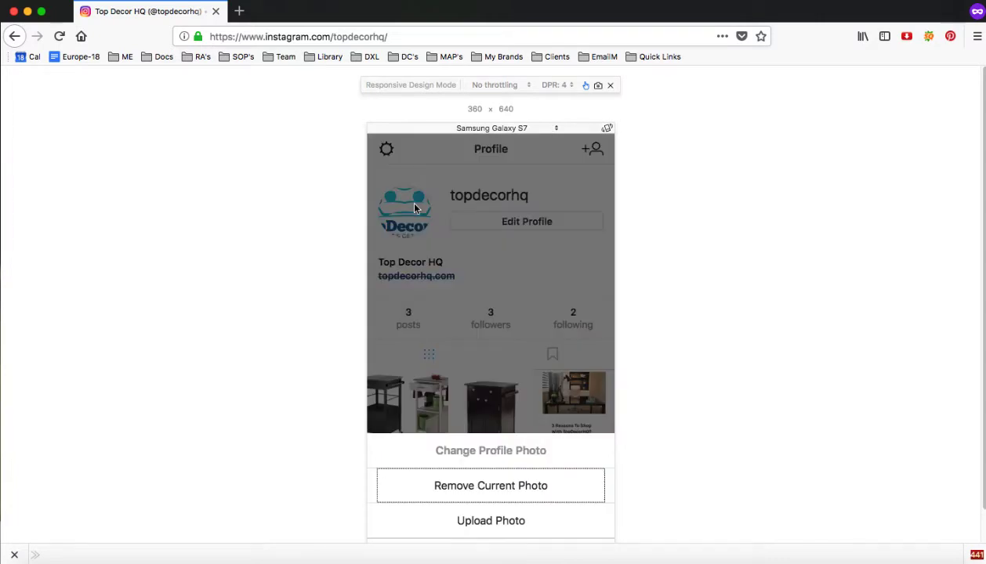
pyautogui.click(573, 229)
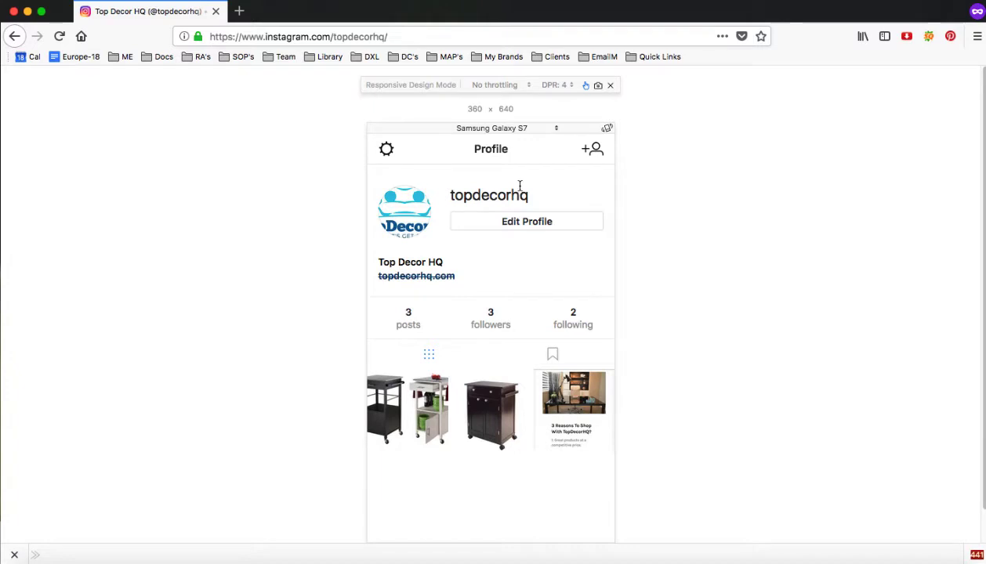
pyautogui.scroll(-1, 510, 404)
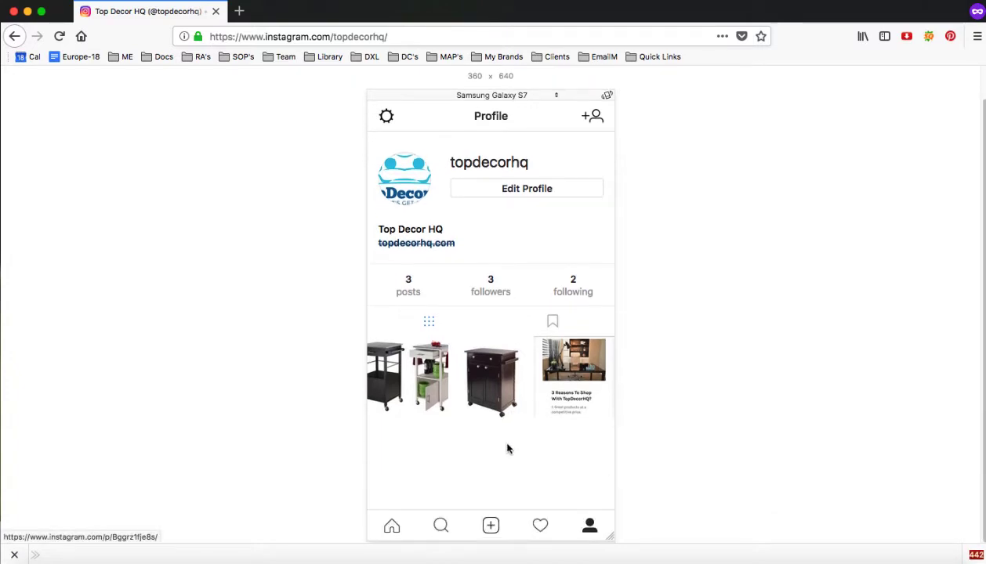
pyautogui.click(491, 526)
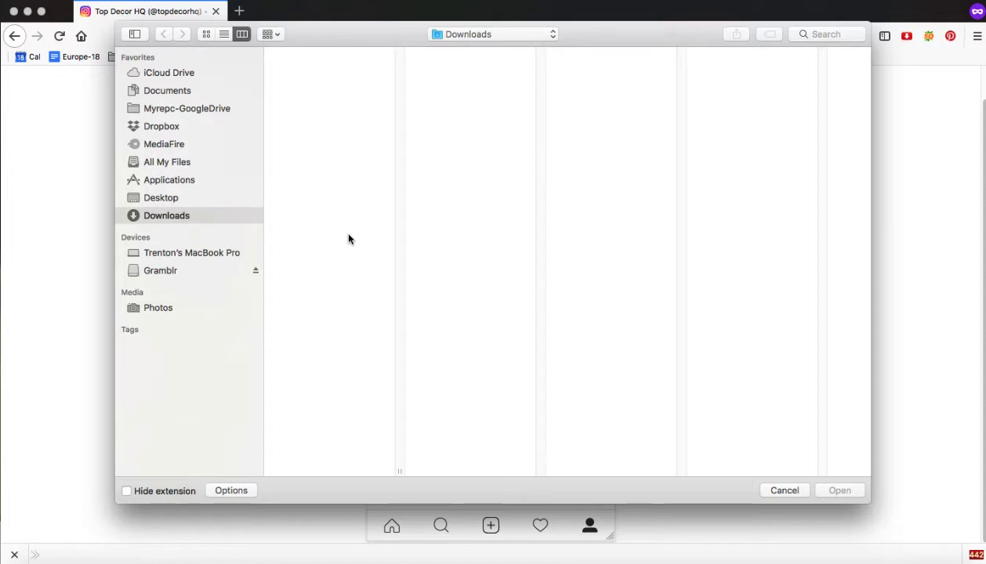
pyautogui.click(782, 491)
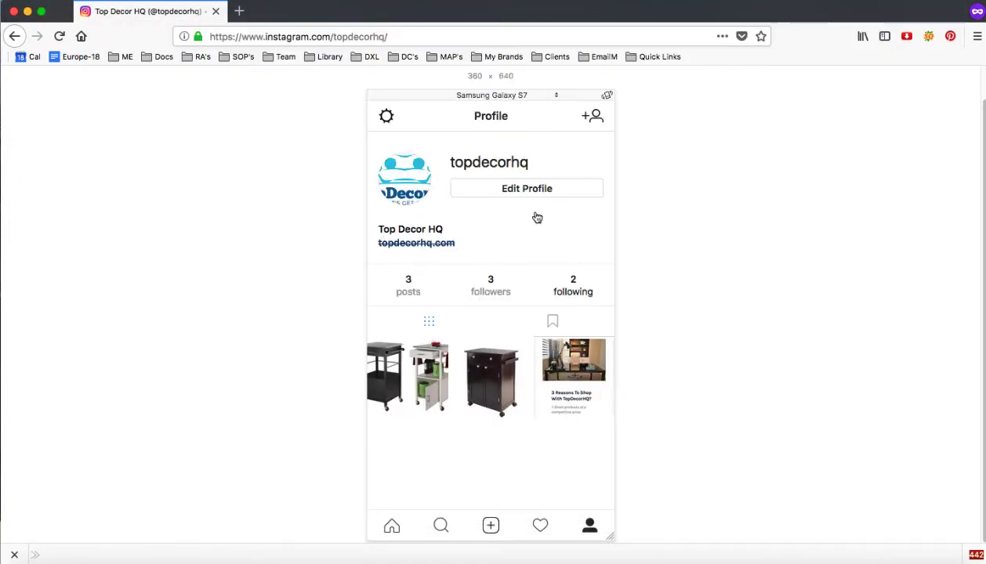
# Open topdecorhq.com in a new tab and go to the Winsome Wood Xola 3pcs Nesting Table in the Home Office collection
pyautogui.click(240, 11)
pyautogui.write('top')
pyautogui.press('Return')
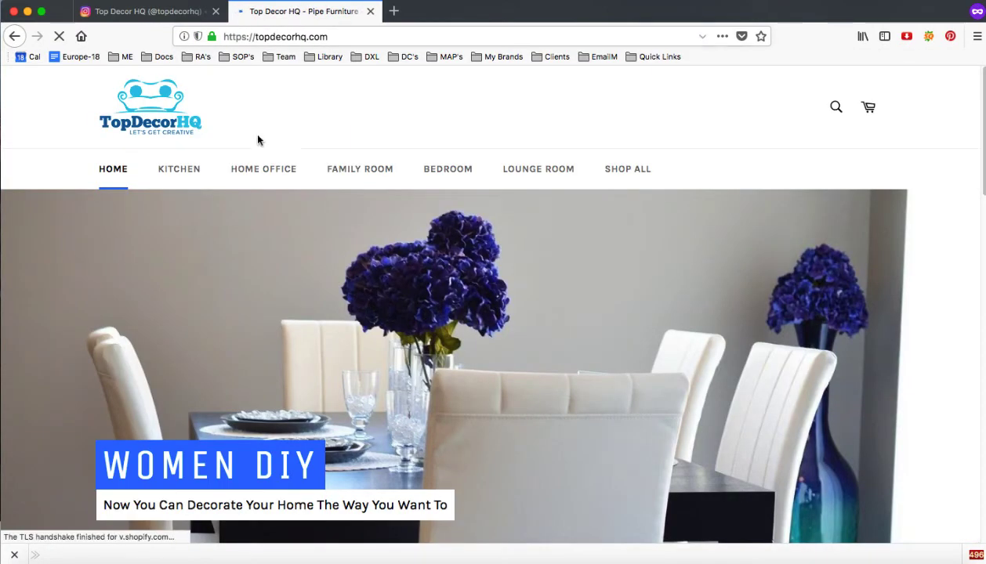
pyautogui.click(255, 174)
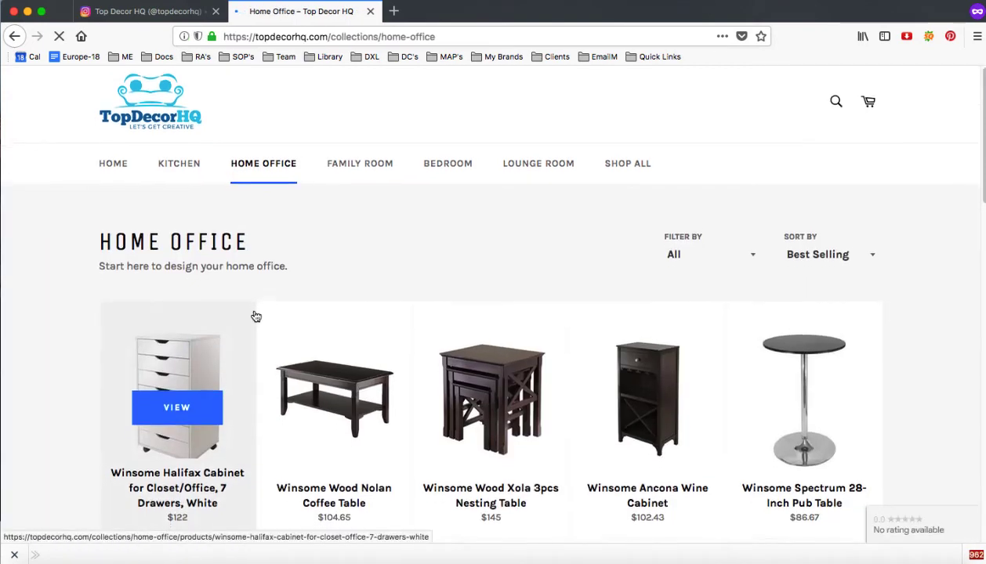
pyautogui.scroll(-3, 256, 315)
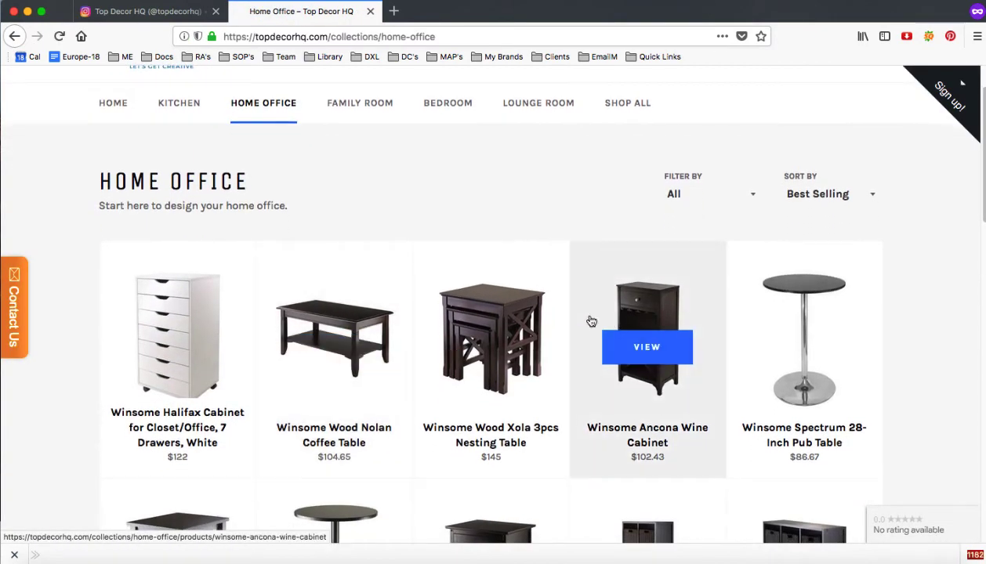
pyautogui.click(512, 310)
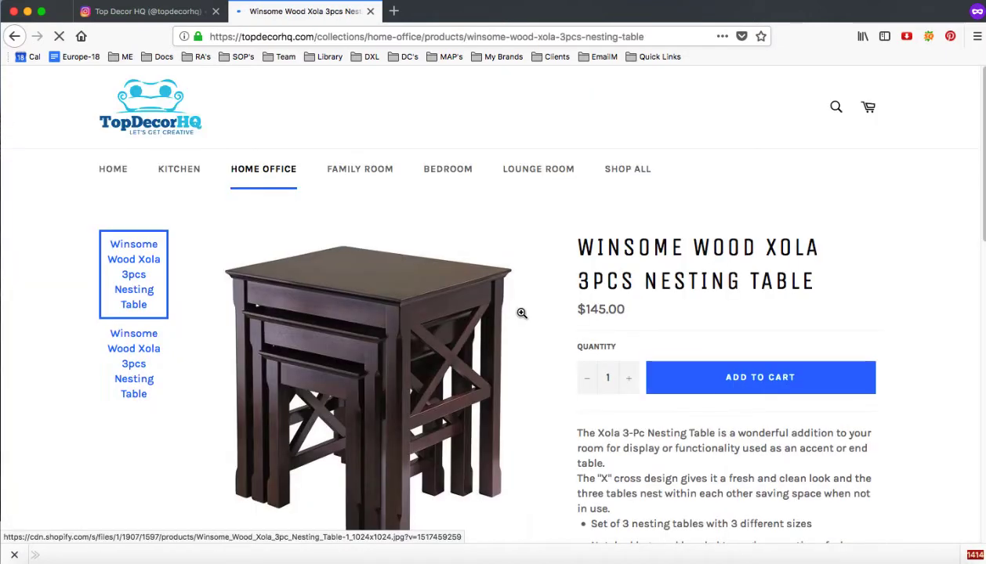
# Save the nesting table's main product image as a JPG in Downloads and return to the Instagram profile page
pyautogui.scroll(-2, 539, 316)
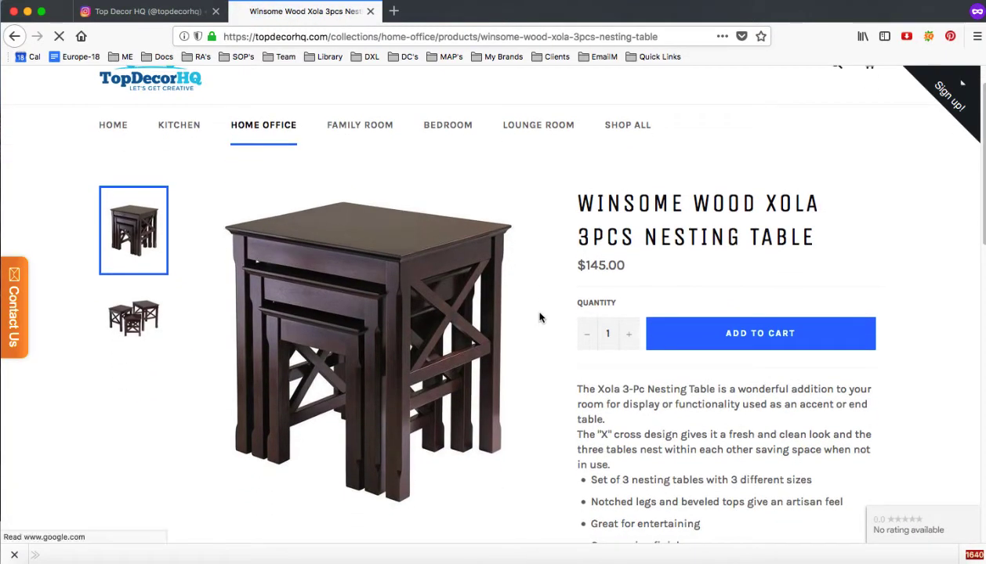
pyautogui.rightClick(362, 278)
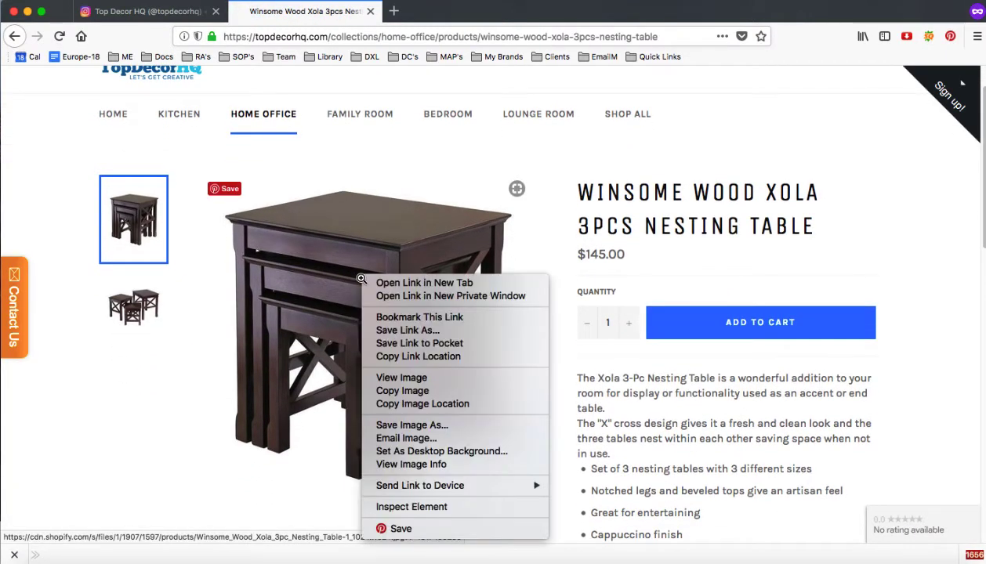
pyautogui.click(408, 426)
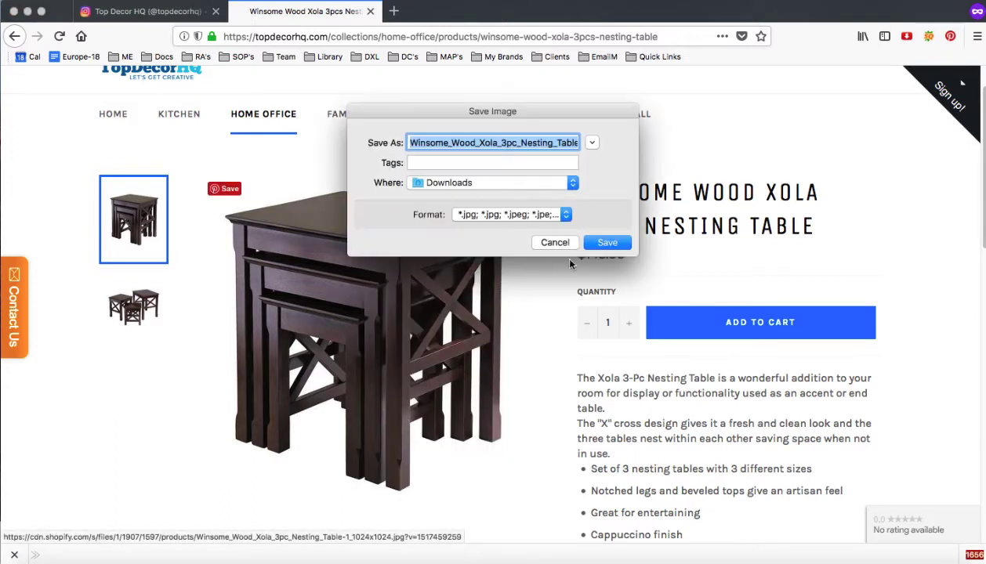
pyautogui.click(610, 244)
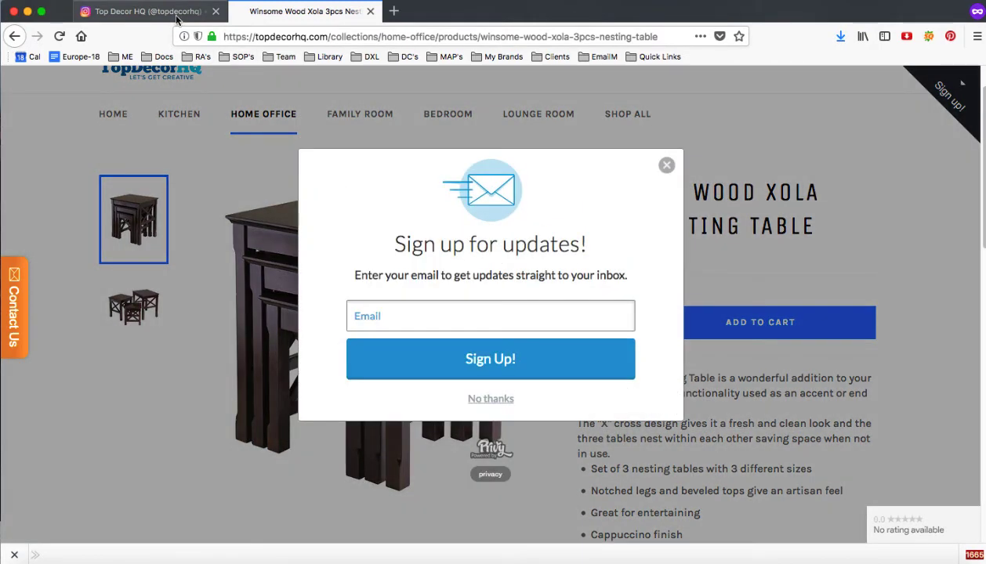
pyautogui.click(666, 165)
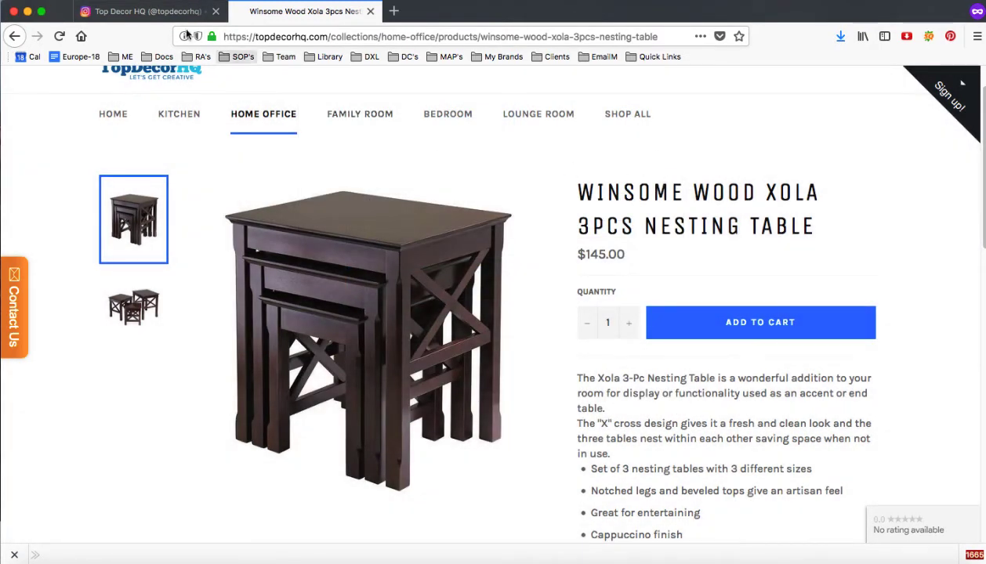
pyautogui.click(163, 16)
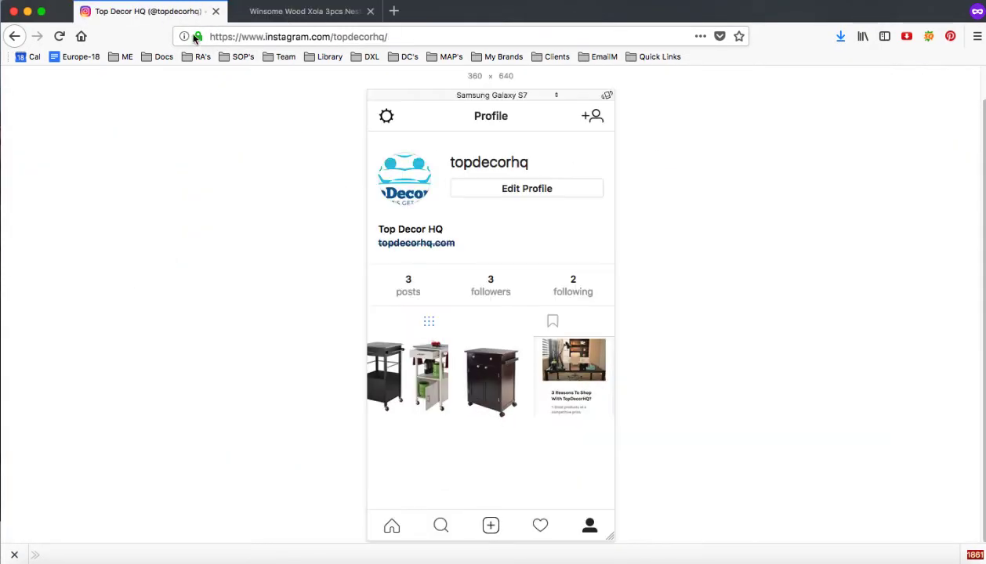
# Create a new post from Winsome_Wood_Xola_3pc_Nesting_Table-1_480x480.jpg in Downloads, keep the default crop, and continue to the post details
pyautogui.click(491, 527)
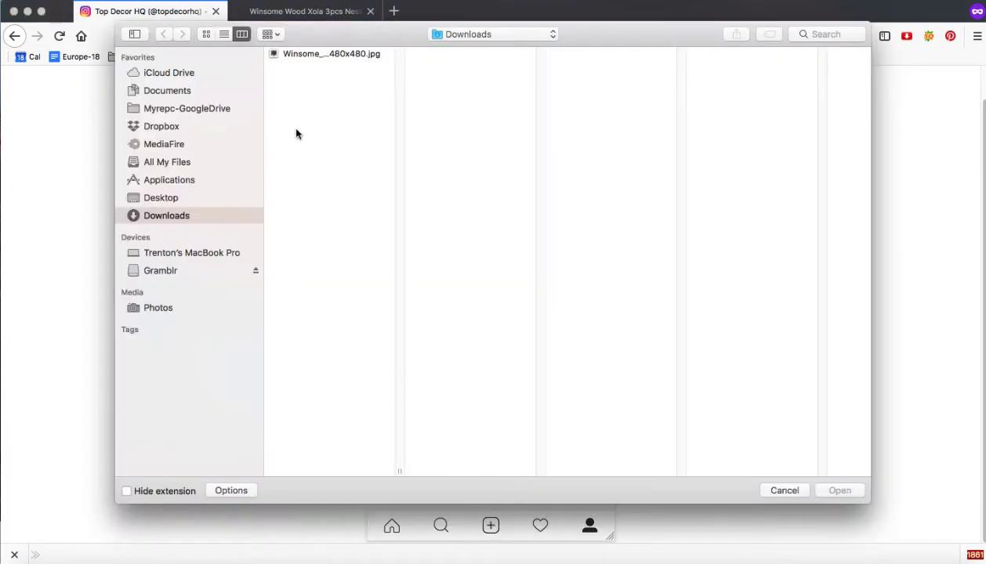
pyautogui.click(308, 53)
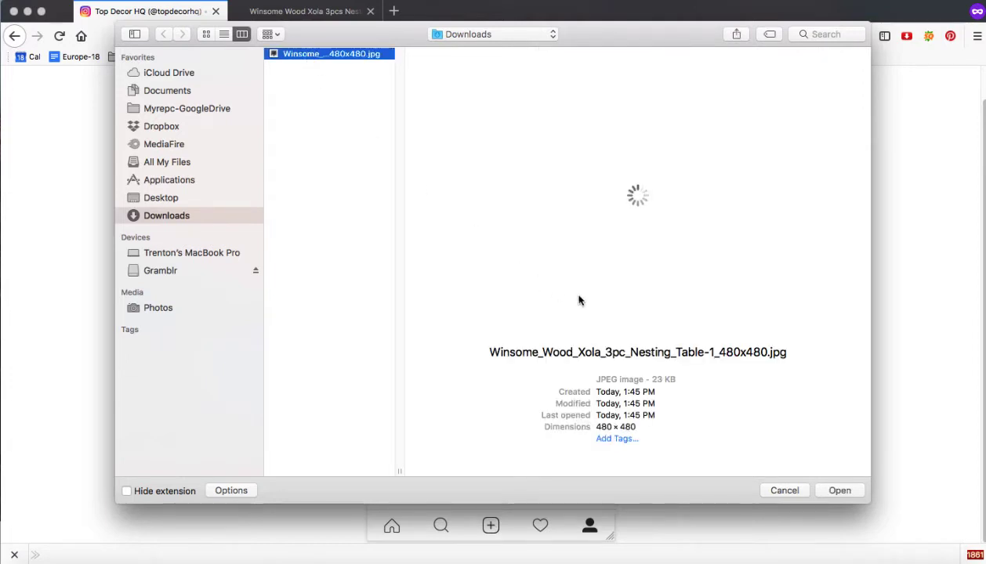
pyautogui.click(838, 491)
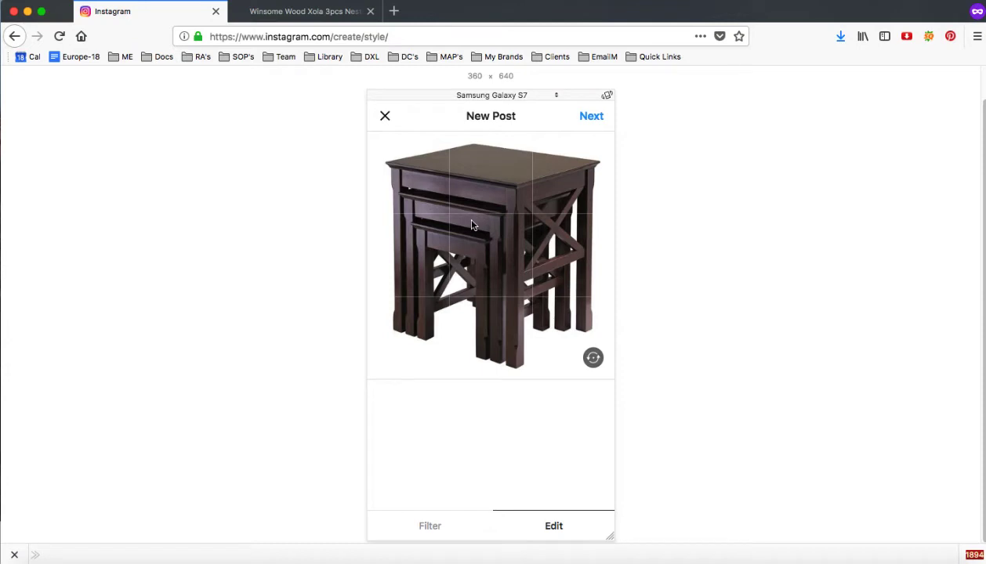
pyautogui.click(589, 117)
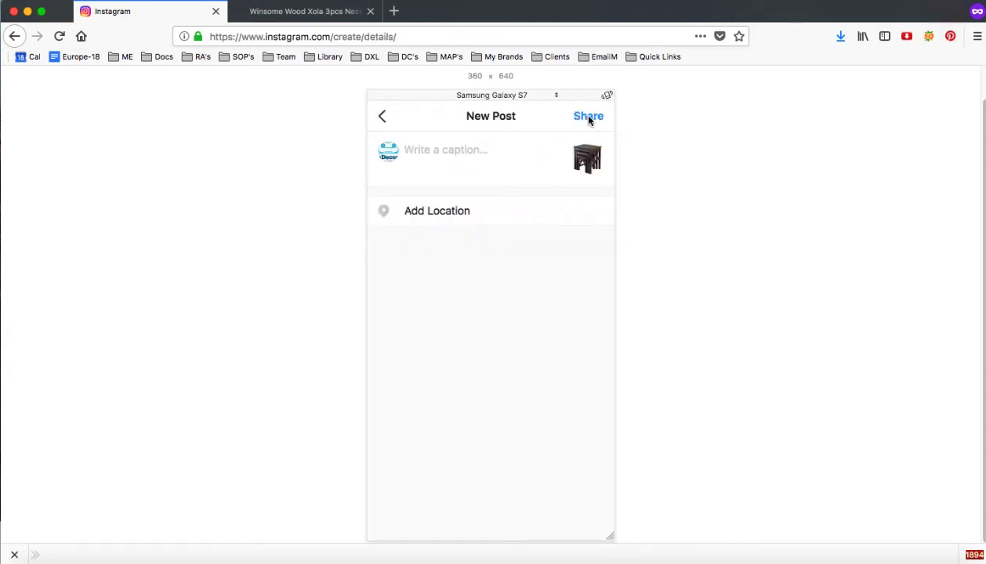
# Copy the nesting table's description and feature bullets from the topdecorhq.com product page into the new post's caption
pyautogui.click(411, 148)
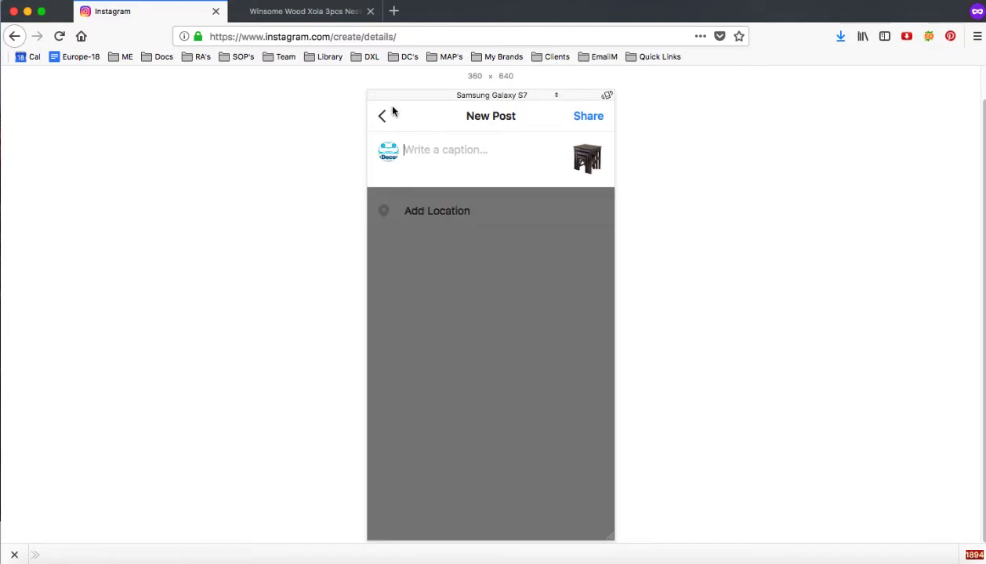
pyautogui.click(308, 11)
pyautogui.scroll(-1, 615, 394)
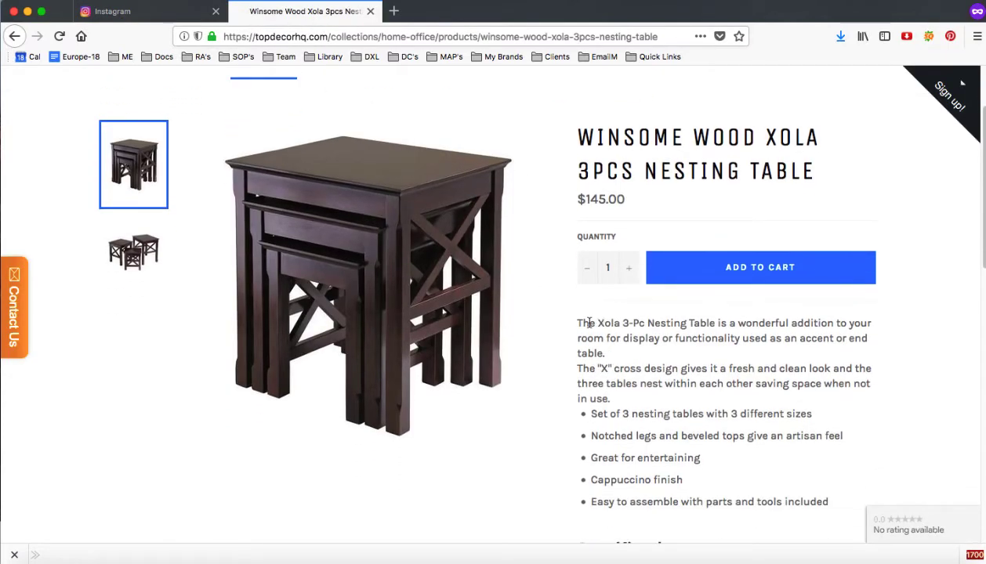
pyautogui.scroll(-2, 580, 323)
pyautogui.moveTo(578, 246); pyautogui.dragTo(833, 430)
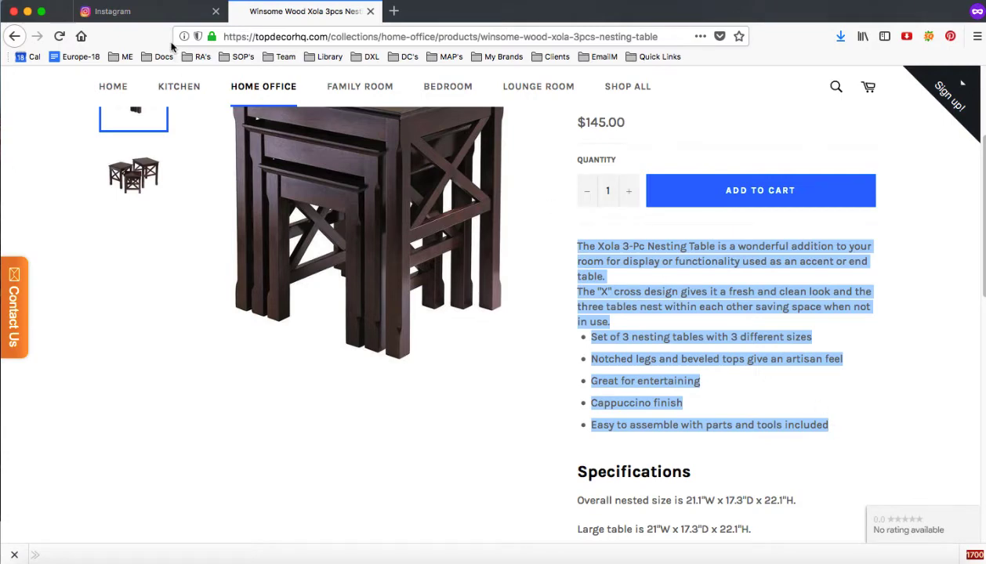
pyautogui.click(160, 12)
pyautogui.press('super+v')
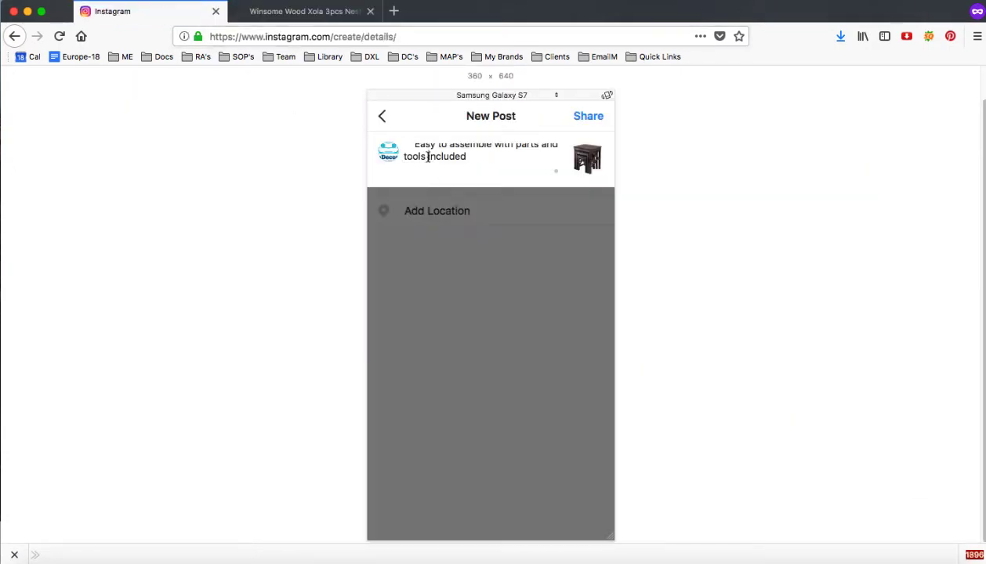
# Insert a line with the hashtags #topdecorhq #homedecor above the pasted description in the caption
pyautogui.click(431, 173)
pyautogui.scroll(10, 432, 171)
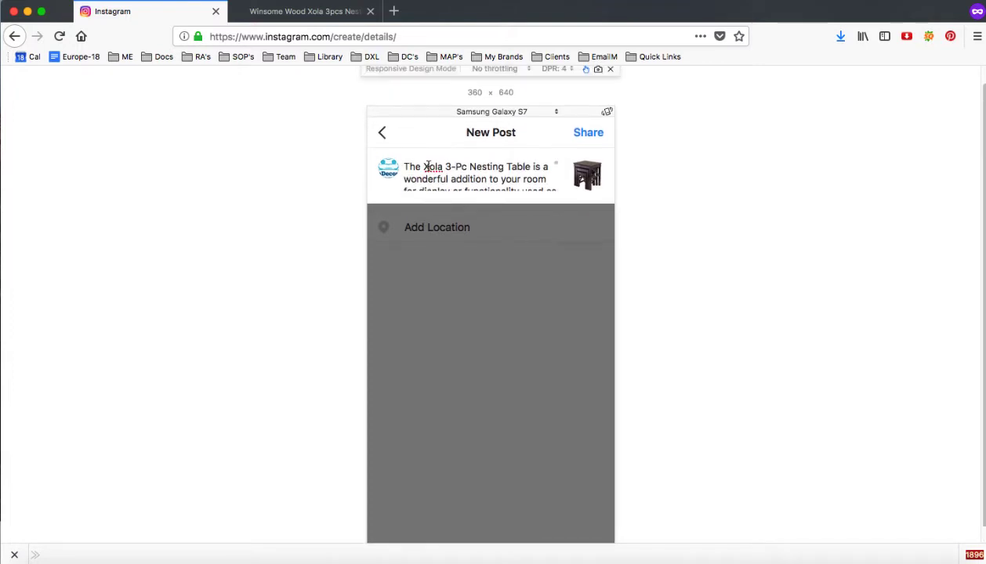
pyautogui.scroll(2, 428, 167)
pyautogui.click(407, 191)
pyautogui.press('Return')
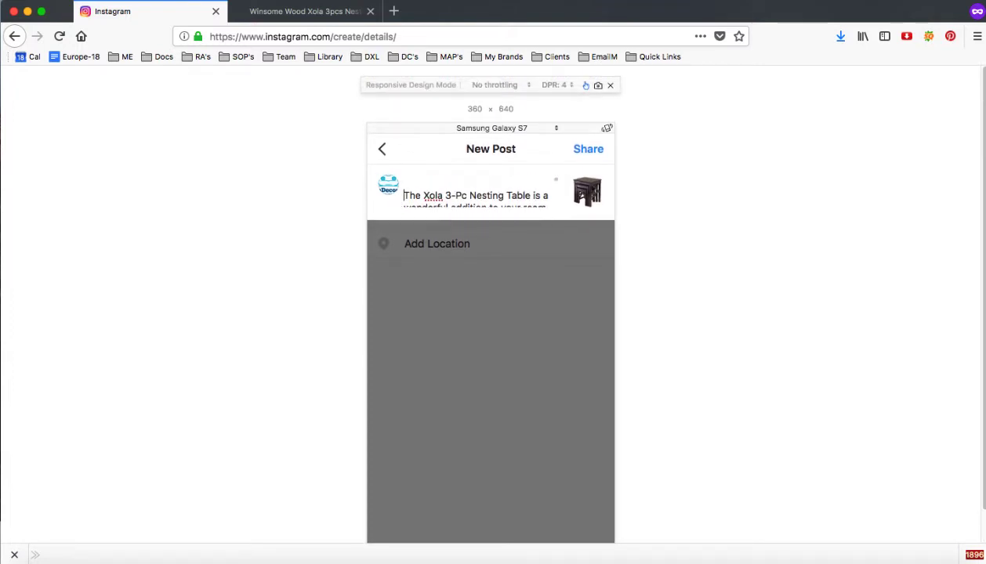
pyautogui.write('#topdecorh')
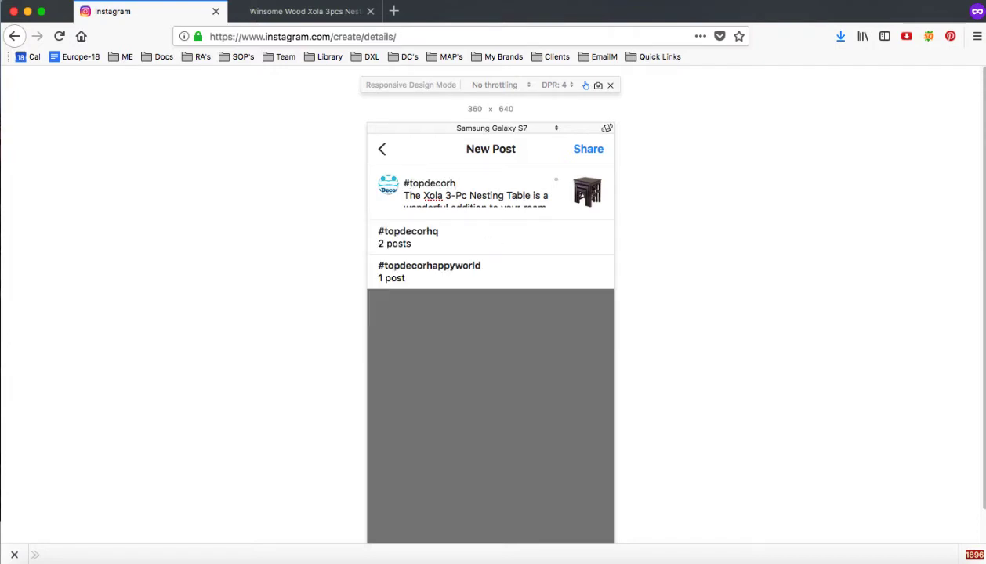
pyautogui.write('q')
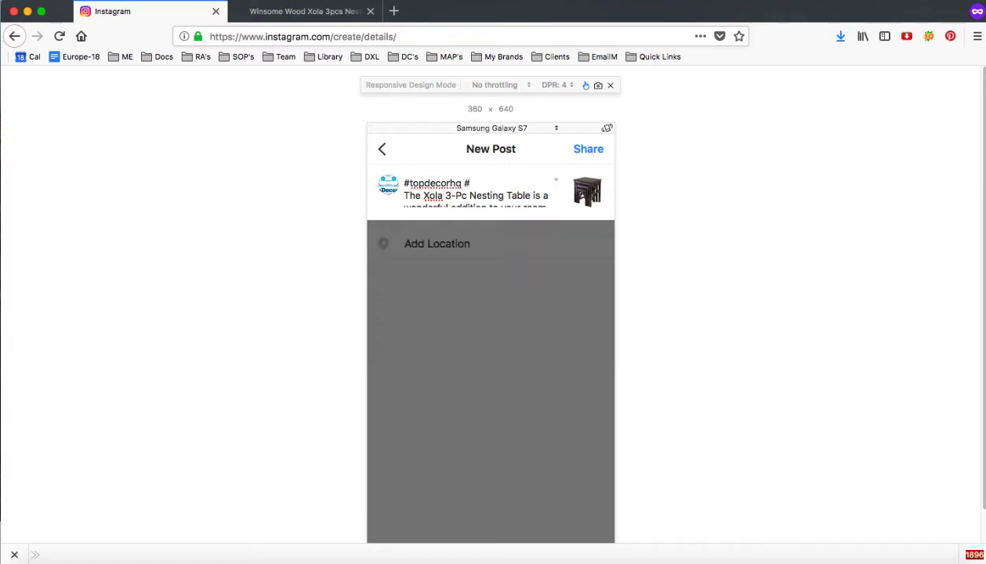
pyautogui.write(' #homed')
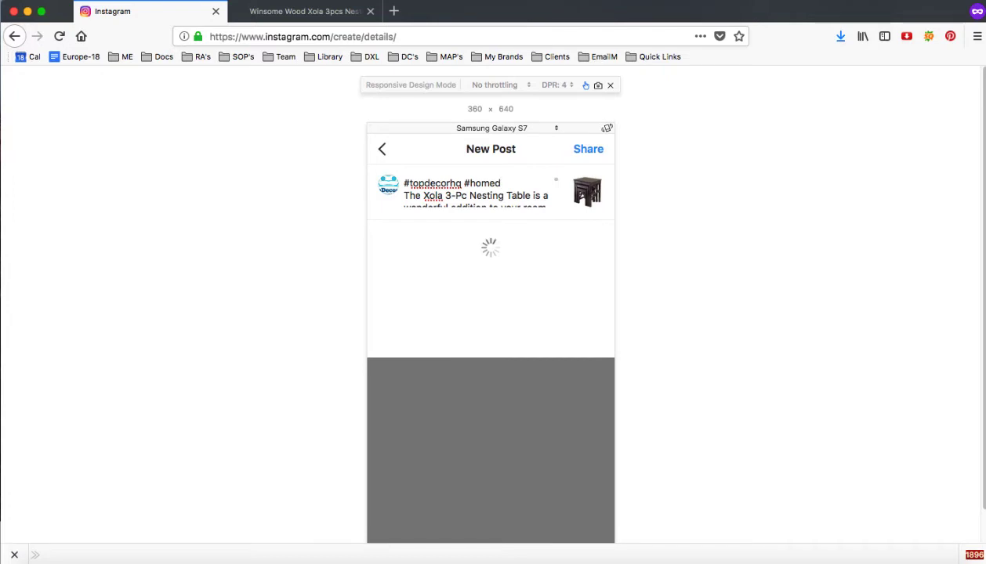
pyautogui.write('ecor')
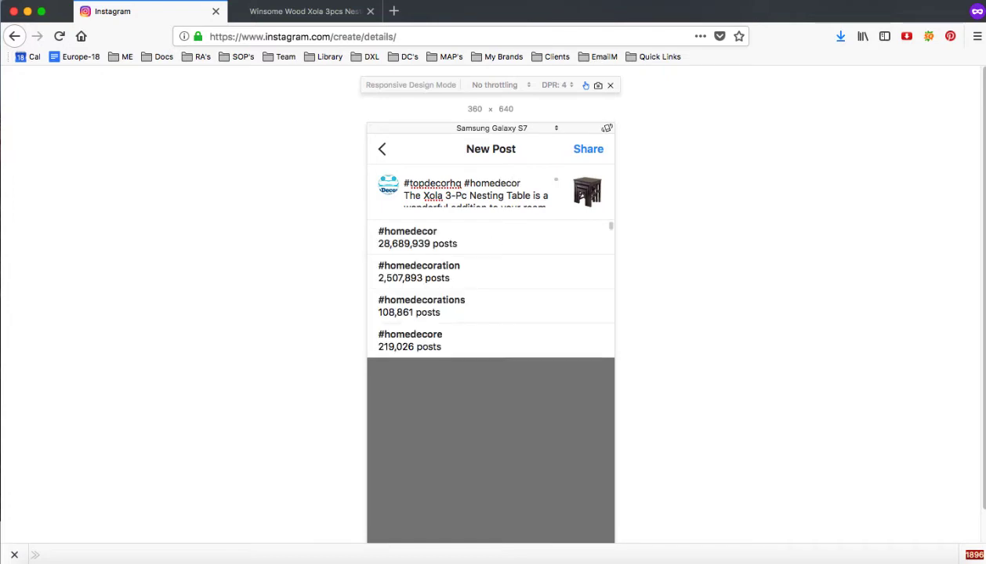
pyautogui.click(398, 239)
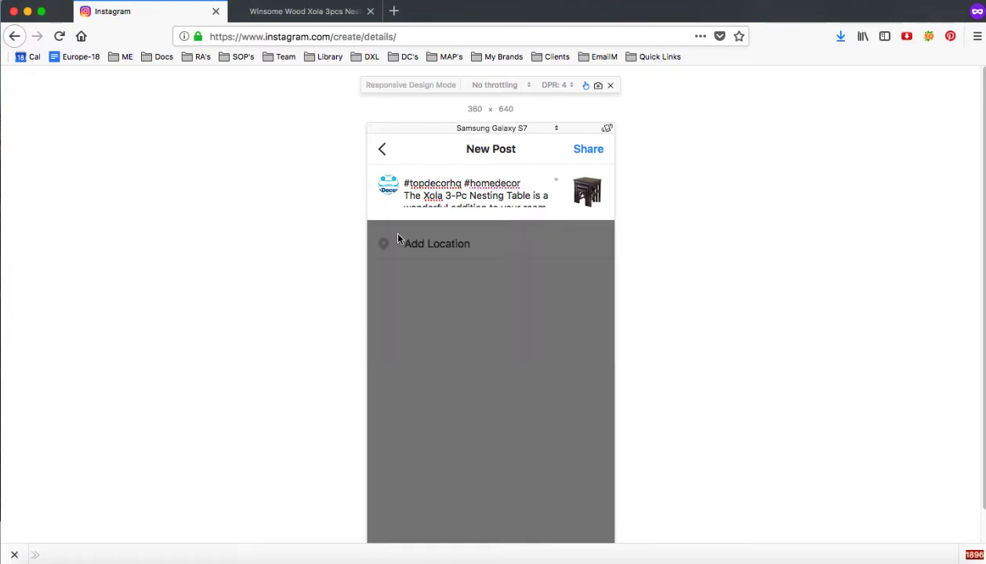
# Share the nesting table post and look over it in the home feed
pyautogui.click(590, 153)
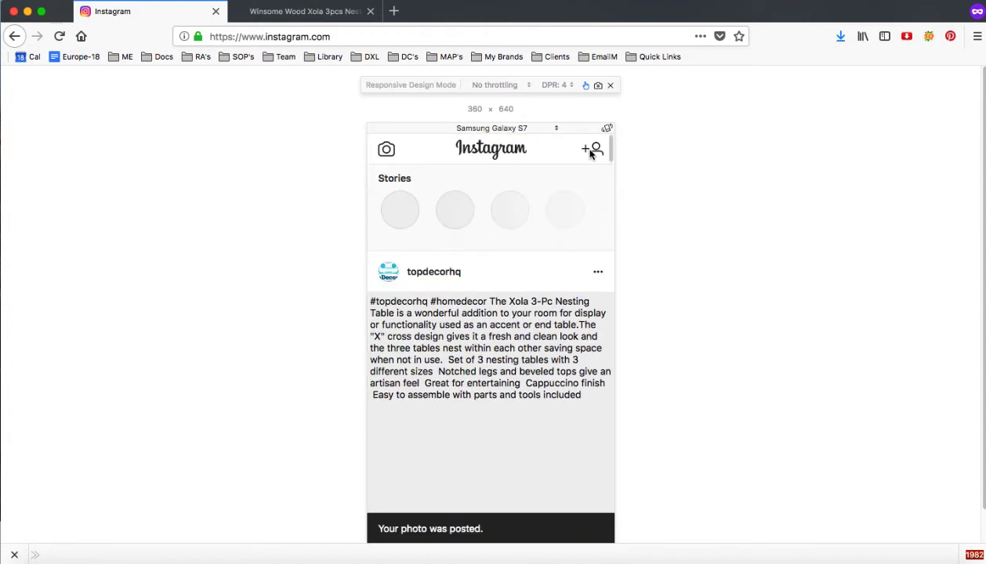
pyautogui.scroll(-4, 537, 327)
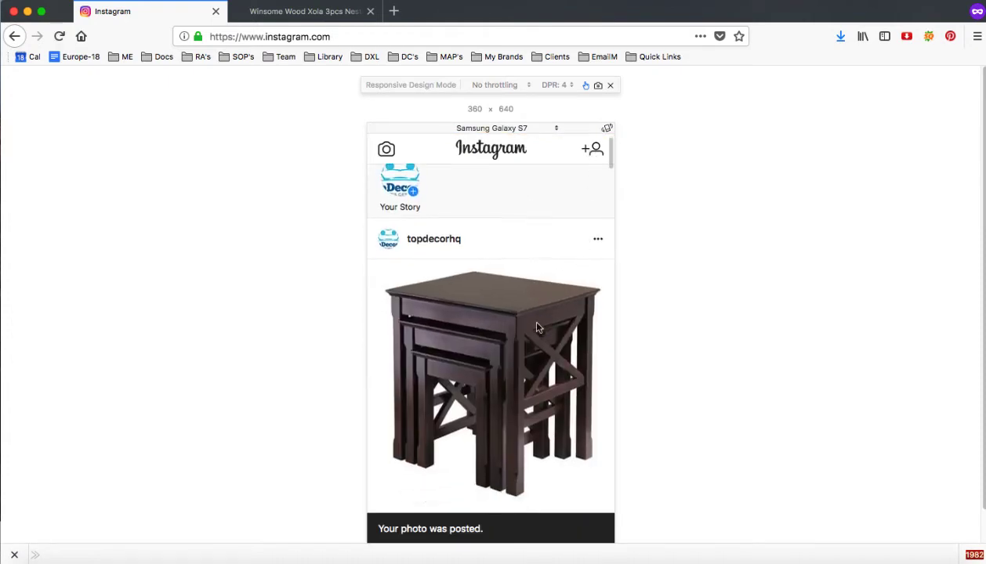
pyautogui.scroll(1, 537, 328)
pyautogui.scroll(3, 537, 328)
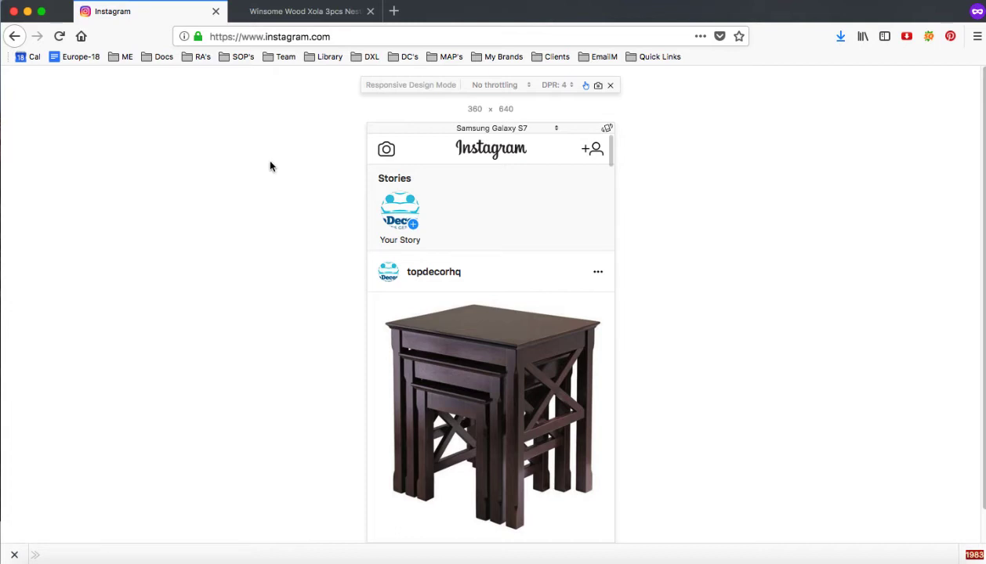
# Open the Gramblr uploader website in a new tab and launch the Gramblr app from the Applications folder
pyautogui.click(393, 11)
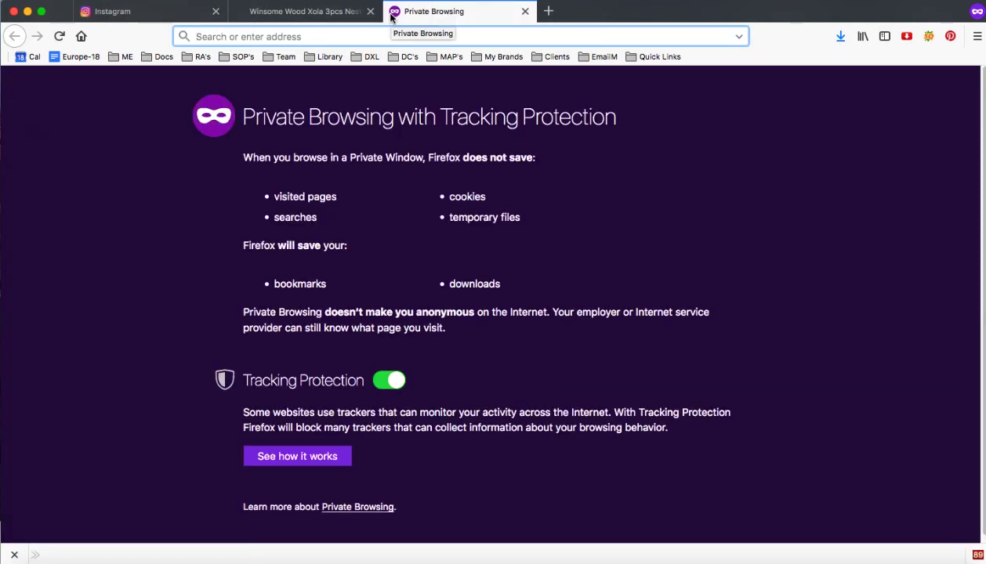
pyautogui.write('grambl')
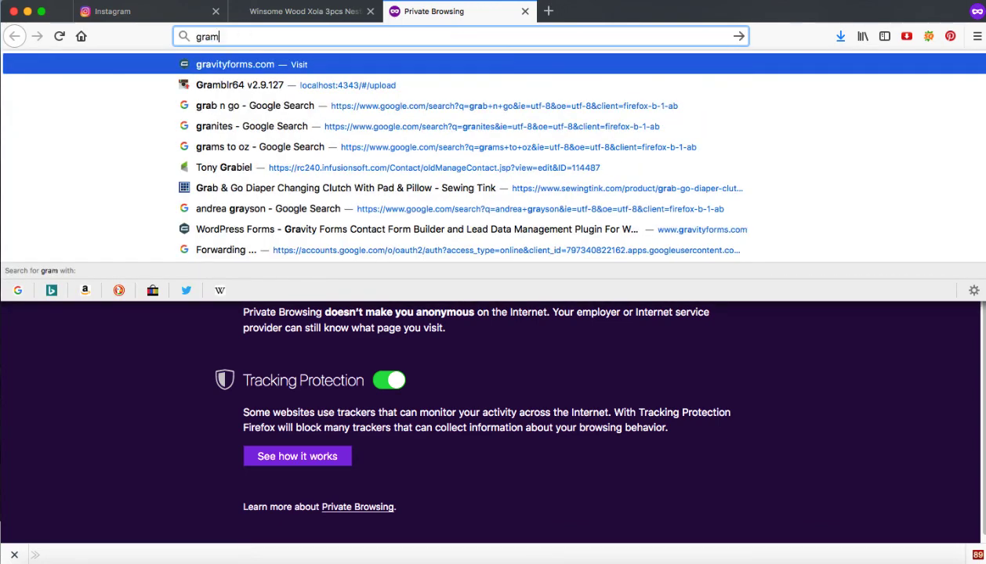
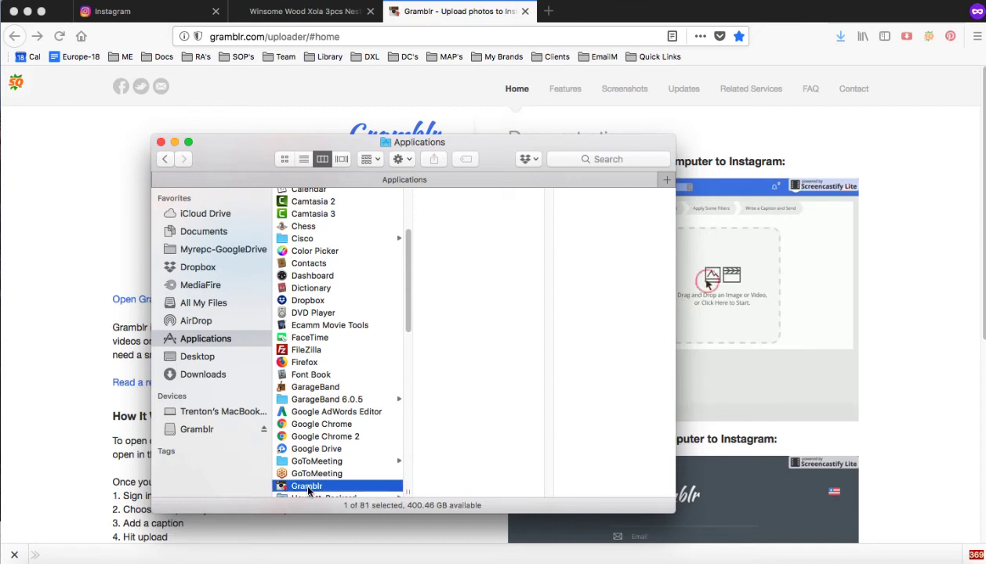
pyautogui.rightClick(307, 486)
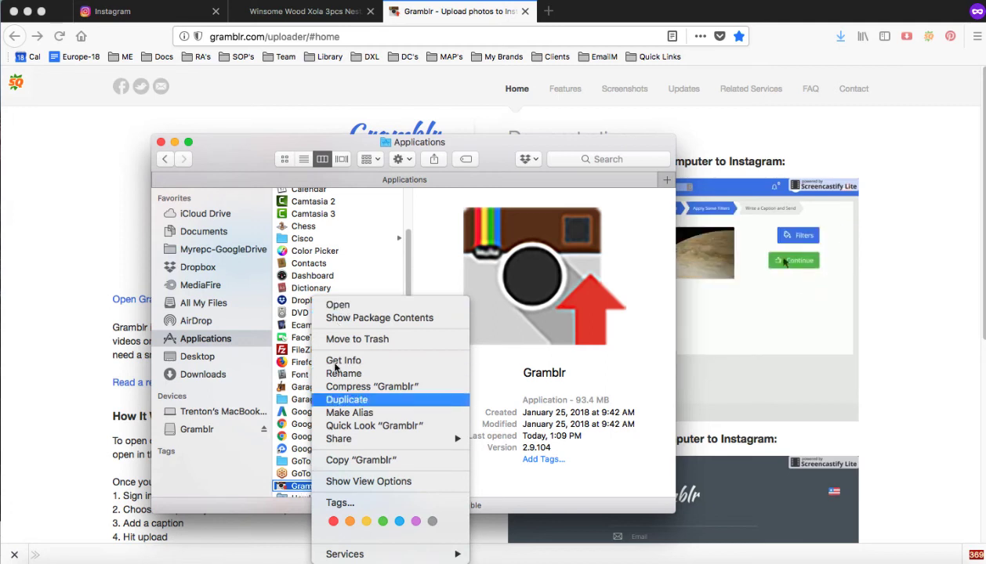
pyautogui.click(338, 306)
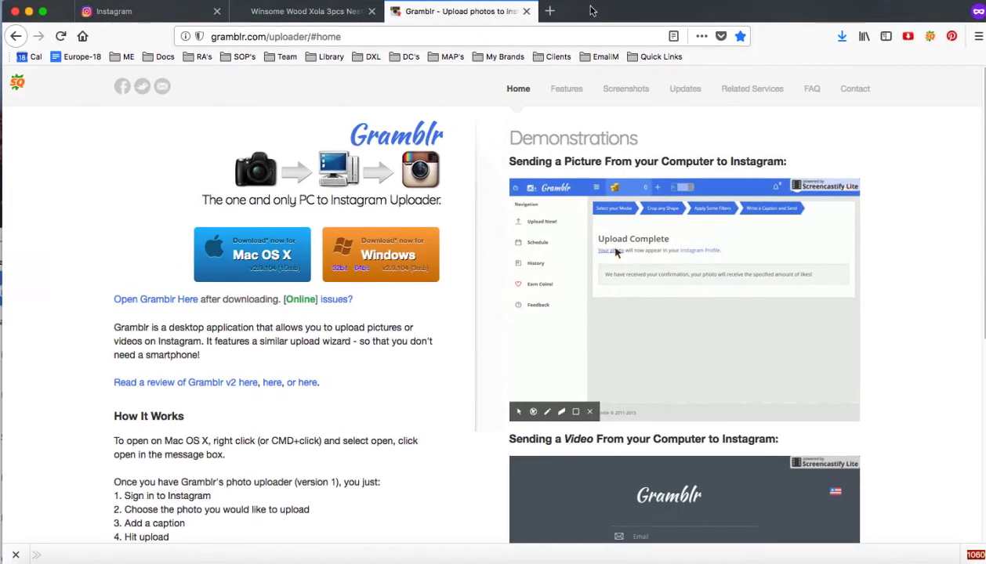
pyautogui.click(584, 9)
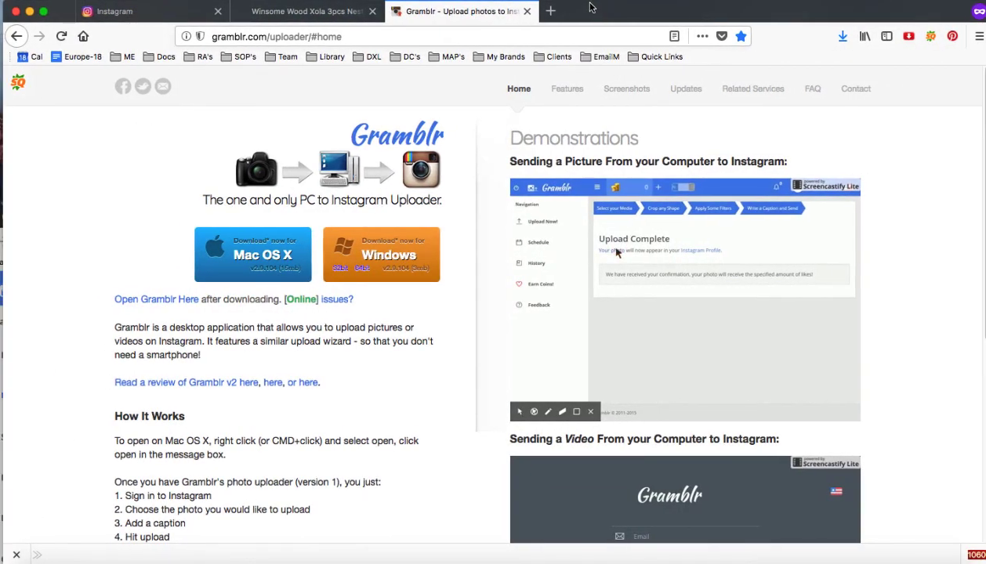